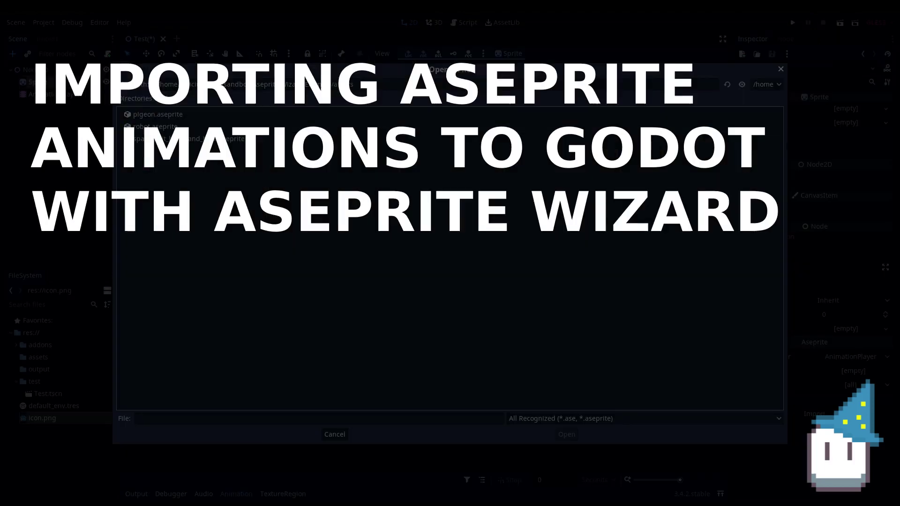
# - Import robot.aseprite into the Sprite, then list the AnimationPlayer's new animations
pyautogui.doubleClick(168, 130)
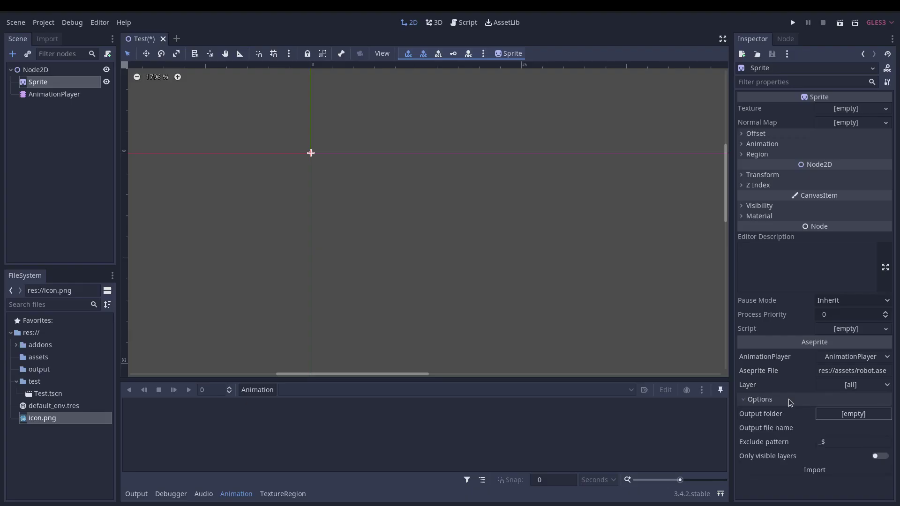
pyautogui.click(829, 413)
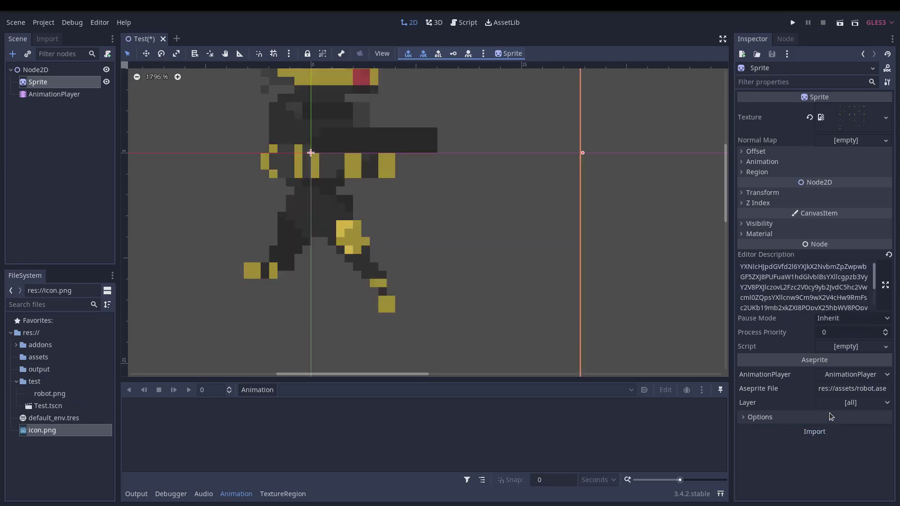
pyautogui.scroll(-2, 402, 180)
pyautogui.scroll(-2, 402, 180)
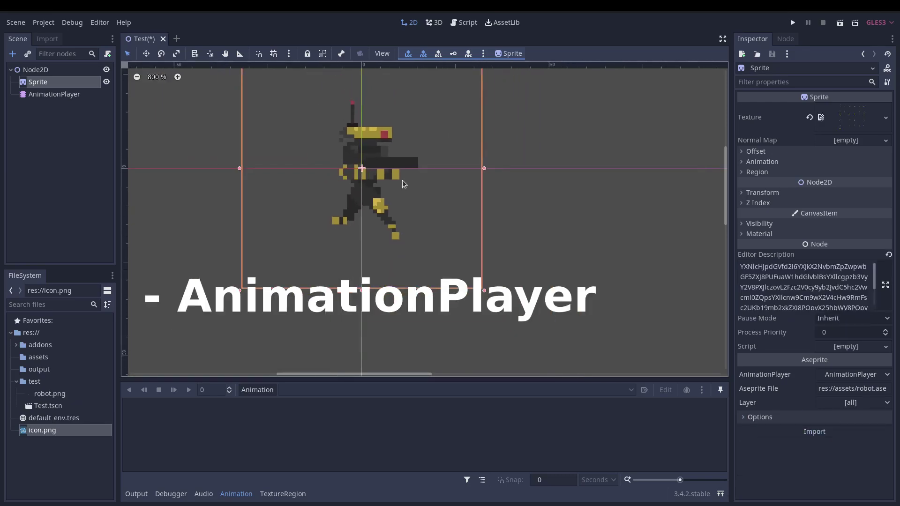
pyautogui.click(51, 95)
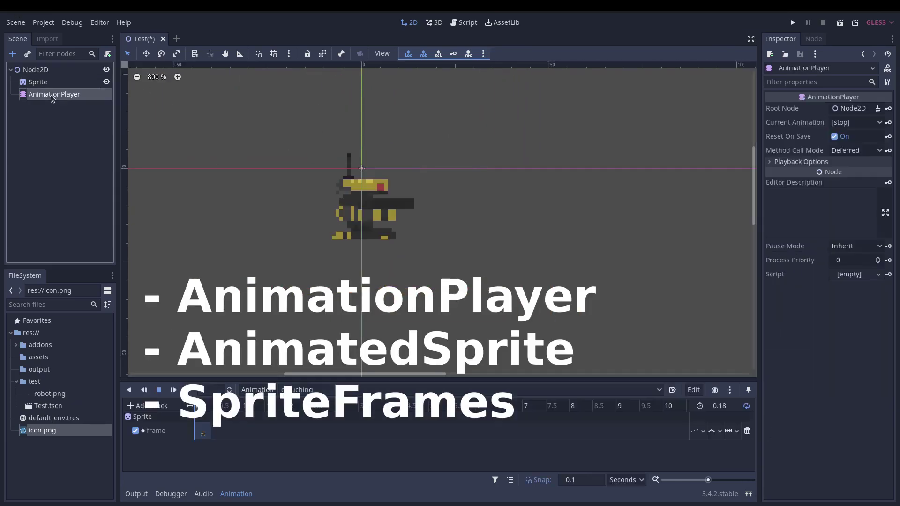
pyautogui.click(326, 391)
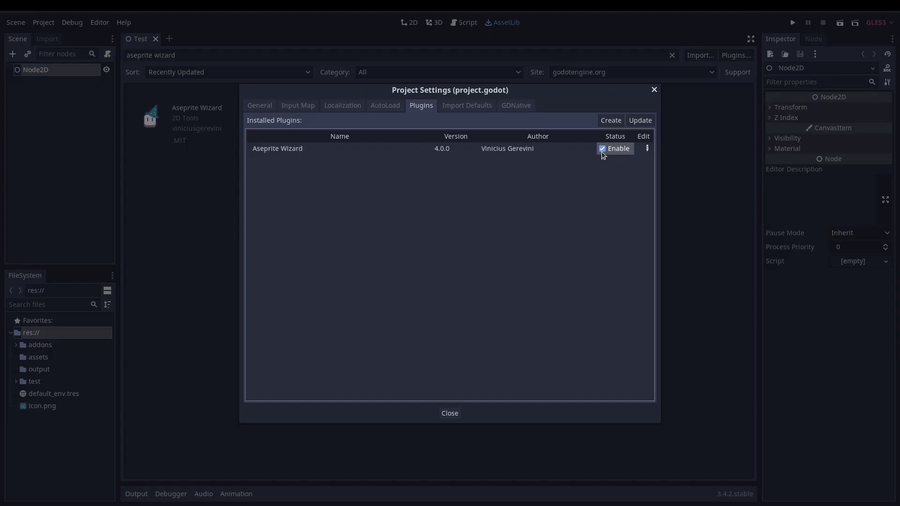
# - Close Project Settings and open Aseprite Wizard Config from Project > Tools
pyautogui.click(452, 414)
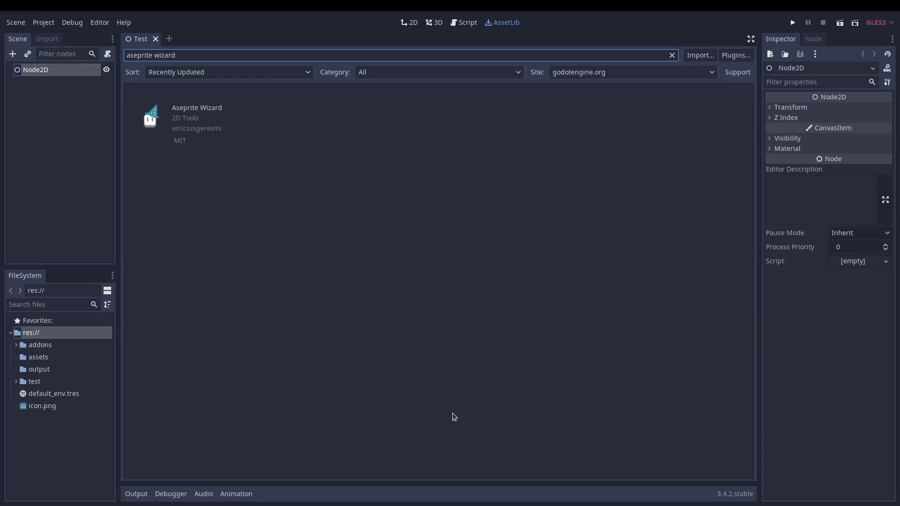
pyautogui.click(52, 23)
pyautogui.moveTo(96, 117)
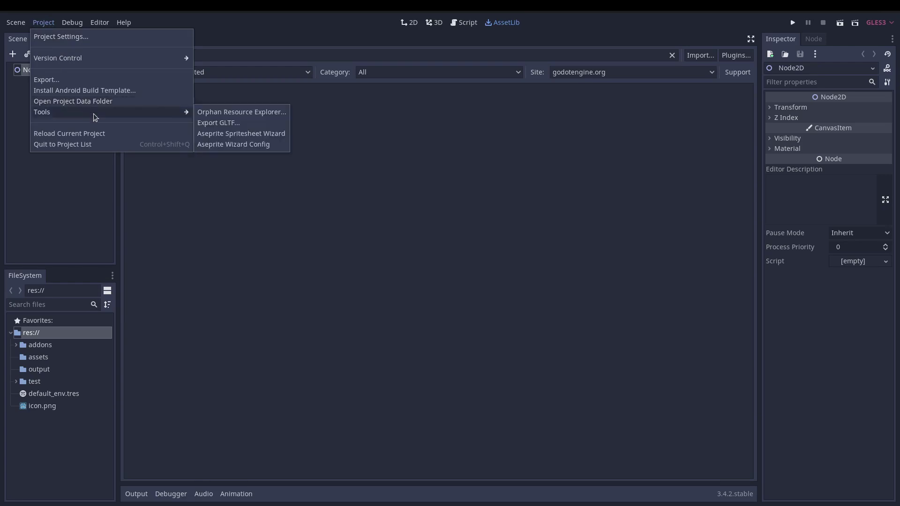
pyautogui.click(246, 145)
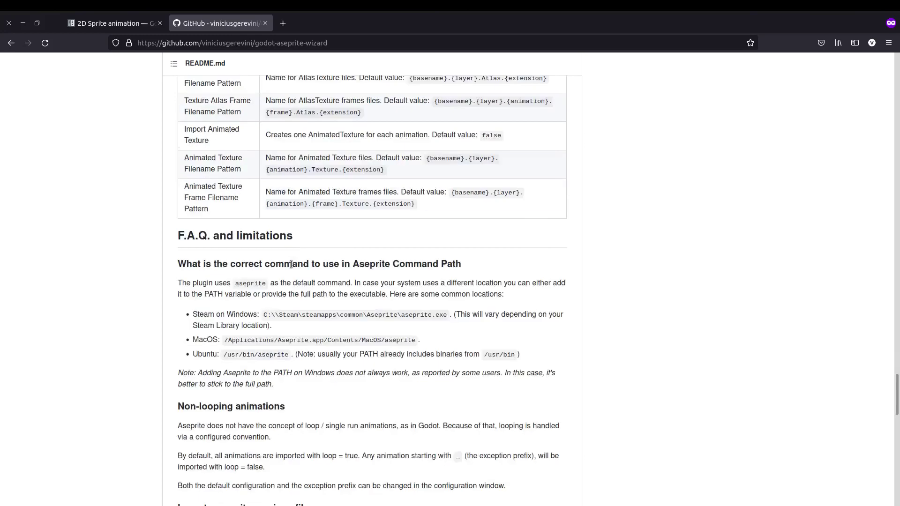
pyautogui.scroll(-3, 292, 265)
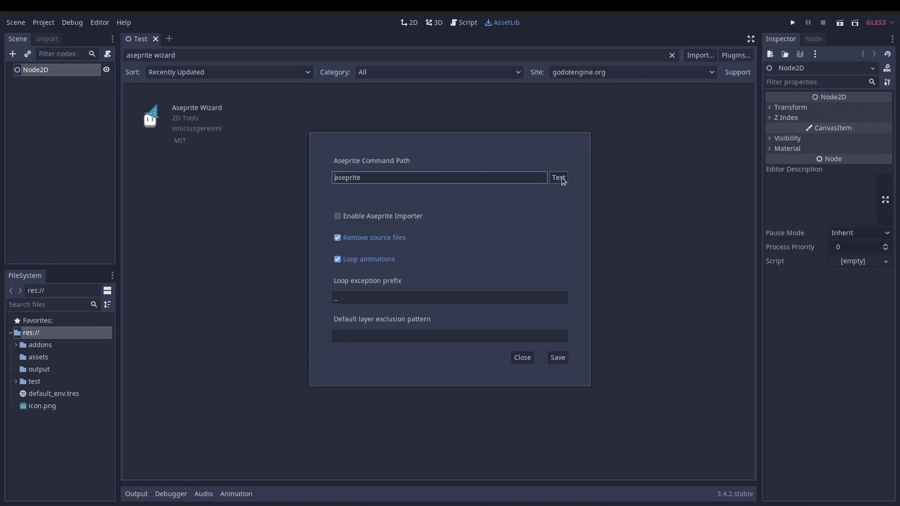
# - Test the command path, break it, then restore 'aseprite' so it detects Aseprite 1.2.25-x64
pyautogui.click(561, 179)
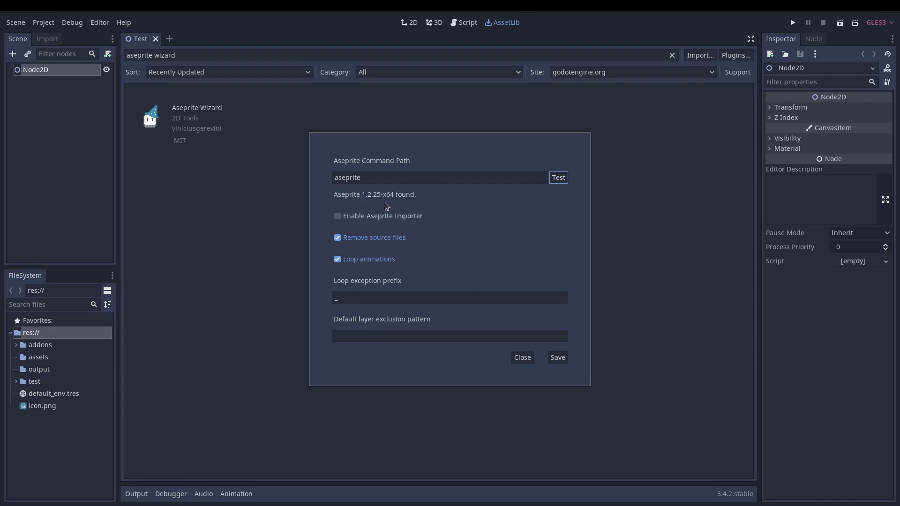
pyautogui.click(394, 177)
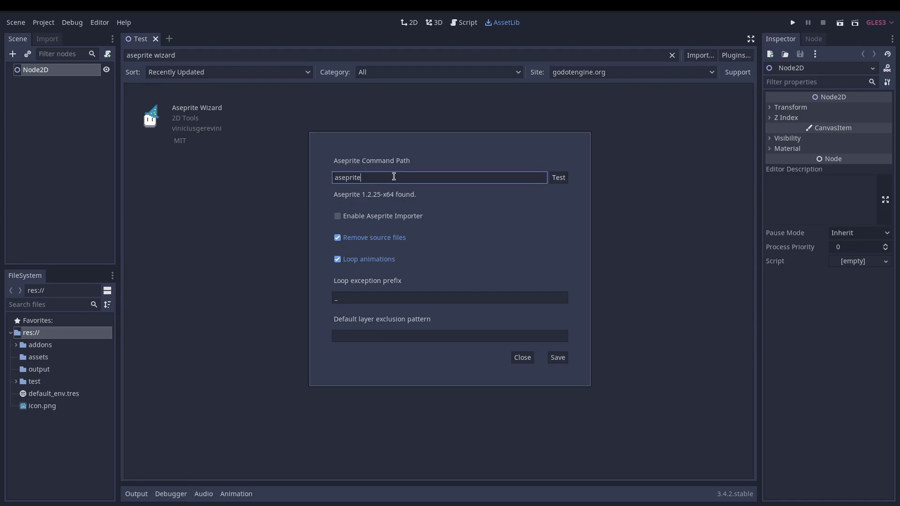
pyautogui.click(561, 179)
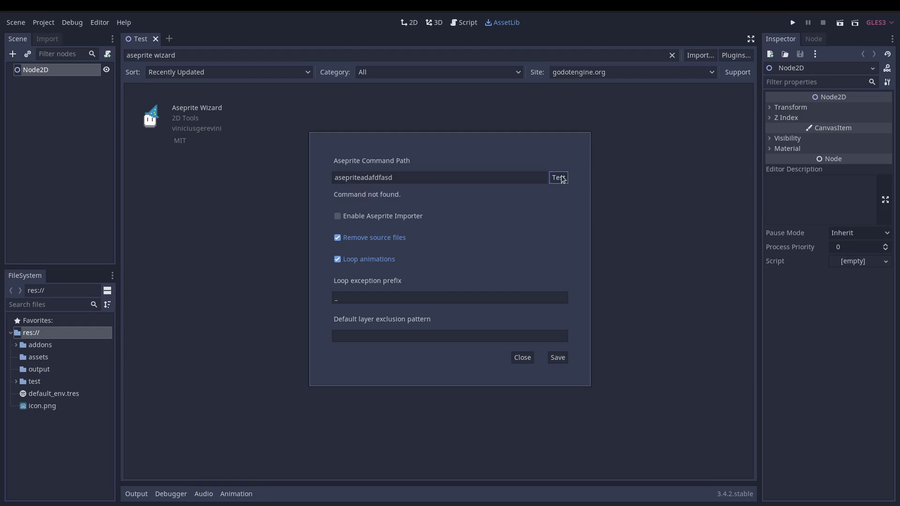
pyautogui.doubleClick(377, 178)
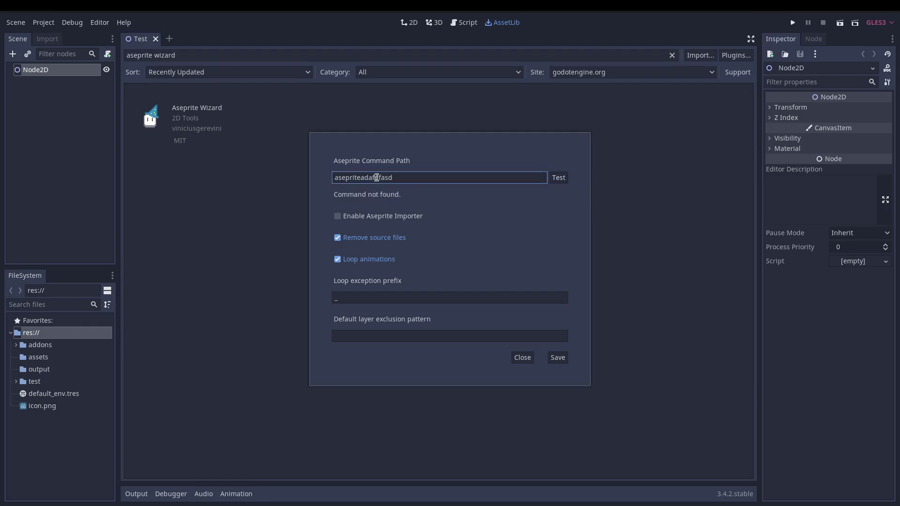
pyautogui.write('ase')
pyautogui.click(555, 181)
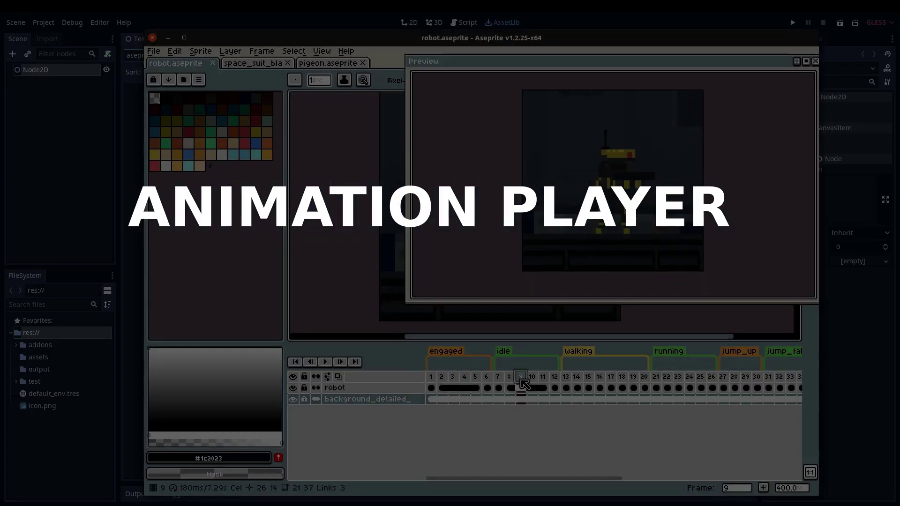
# - Add Sprite and AnimationPlayer children under Node2D and select the Sprite
pyautogui.click(576, 377)
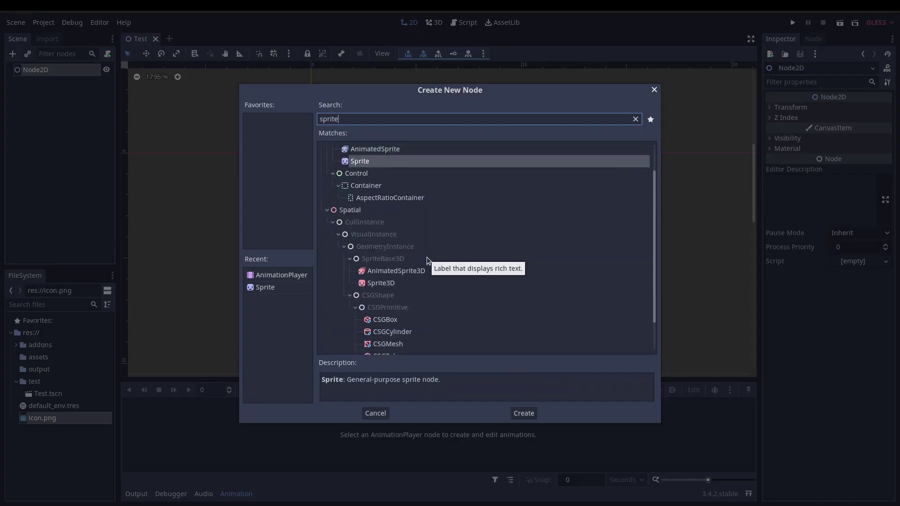
pyautogui.press('Return')
pyautogui.hotkey('ctrl', 'a')
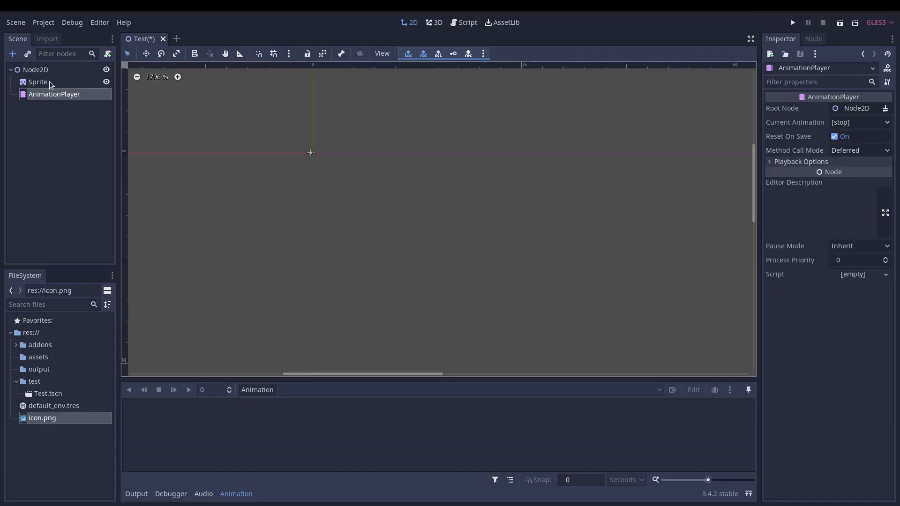
pyautogui.click(49, 82)
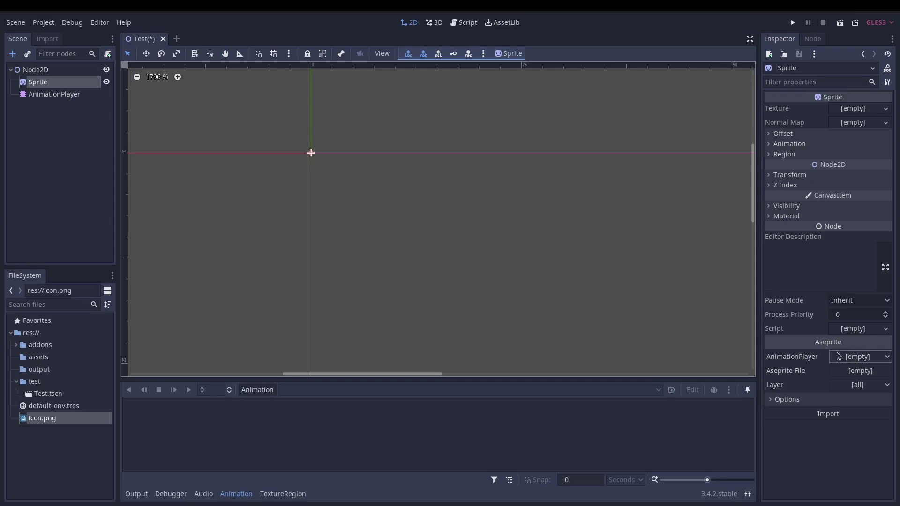
# - Link the Sprite to the AnimationPlayer and choose assets/robot.aseprite as its Aseprite file
pyautogui.click(871, 363)
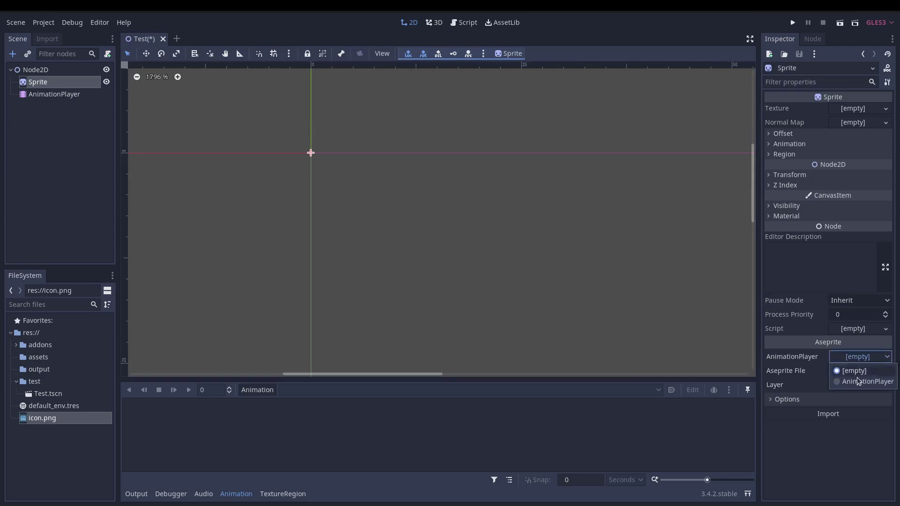
pyautogui.click(859, 380)
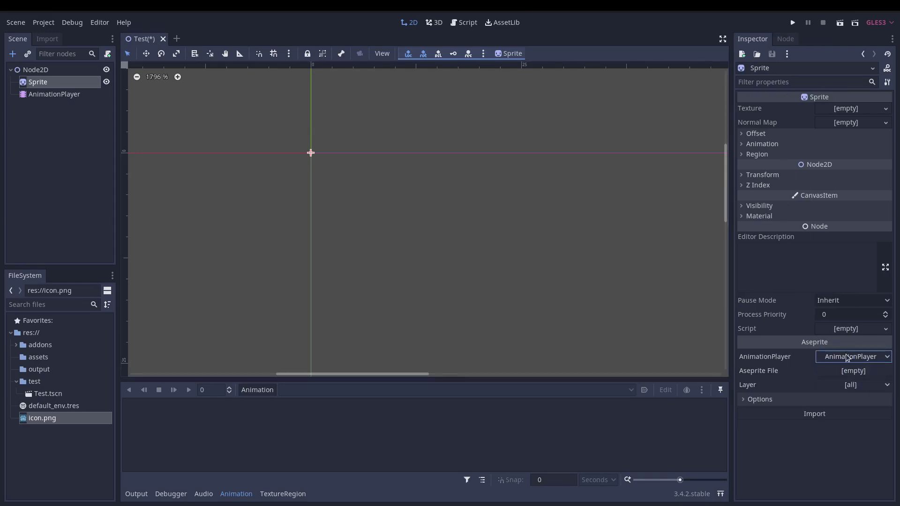
pyautogui.click(854, 371)
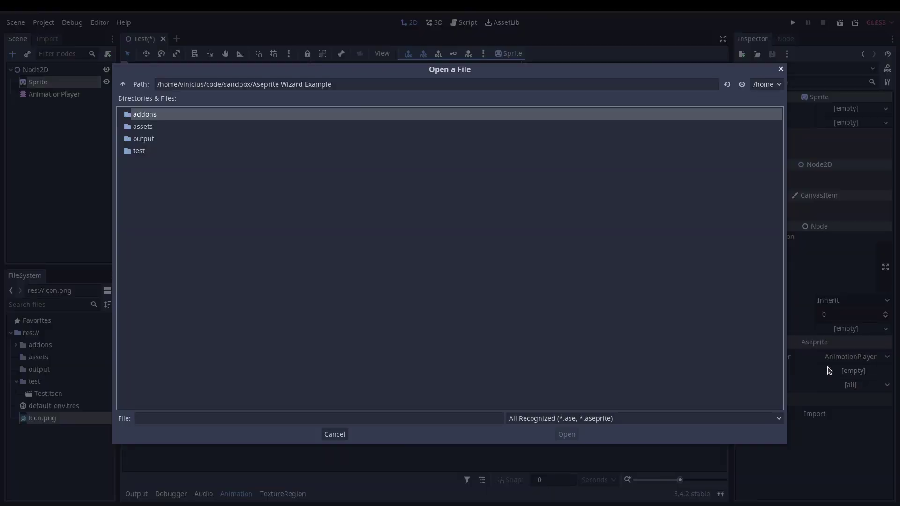
pyautogui.doubleClick(148, 127)
pyautogui.doubleClick(155, 126)
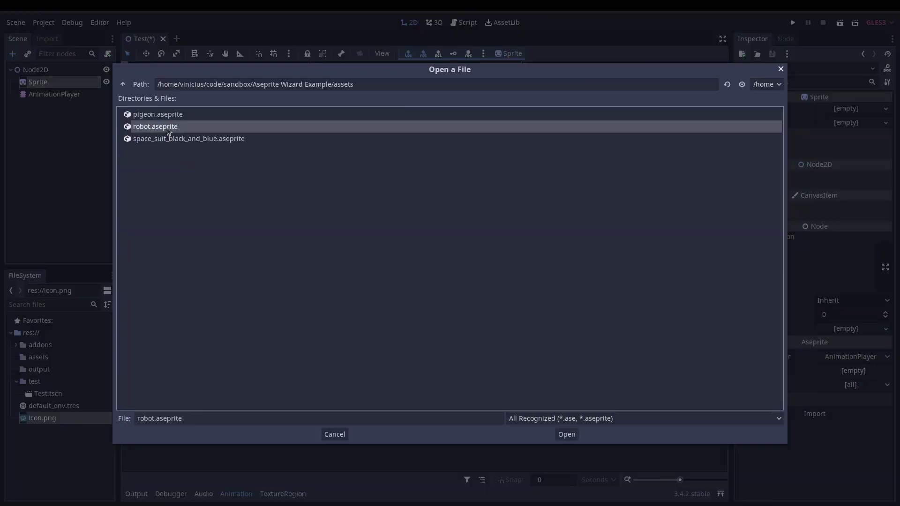
# - Import the robot animations into the Sprite, creating robot.png
pyautogui.click(788, 399)
pyautogui.click(789, 401)
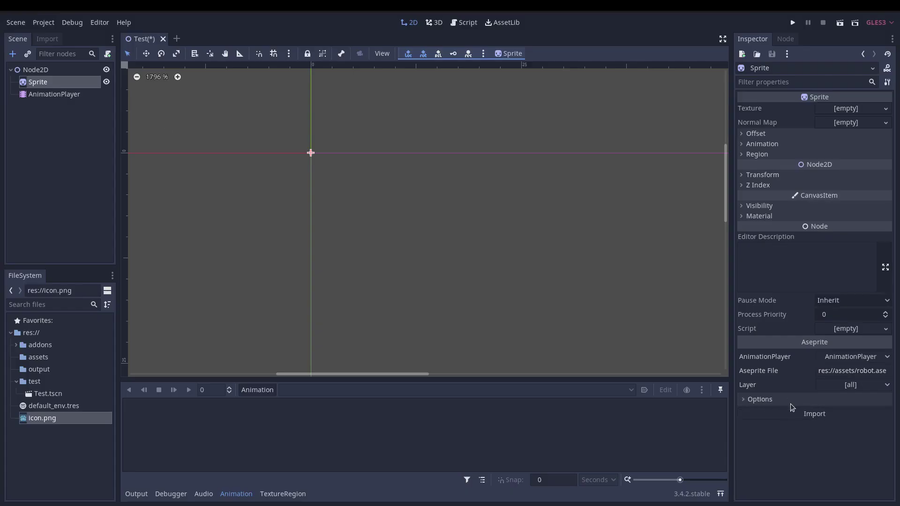
pyautogui.click(829, 414)
pyautogui.scroll(-4, 402, 180)
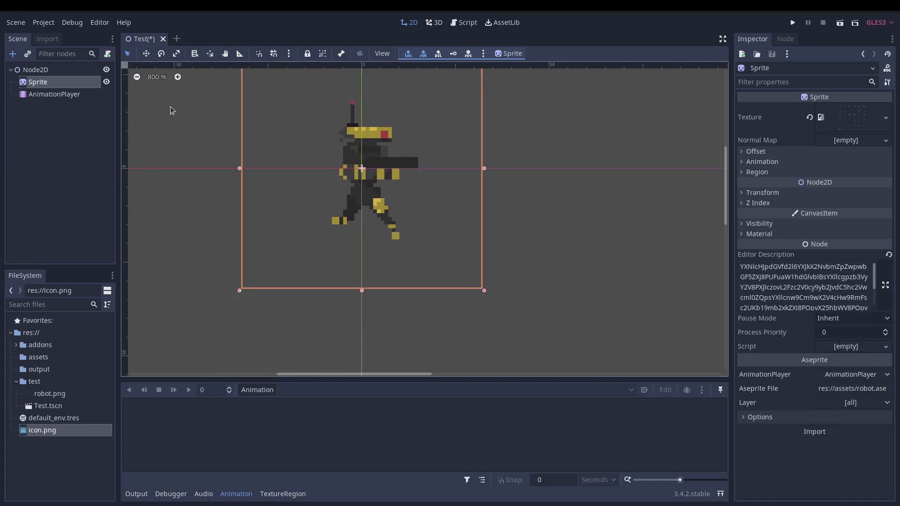
# - Play the AnimationPlayer's running animation and compare it with Aseprite's running tag
pyautogui.click(52, 95)
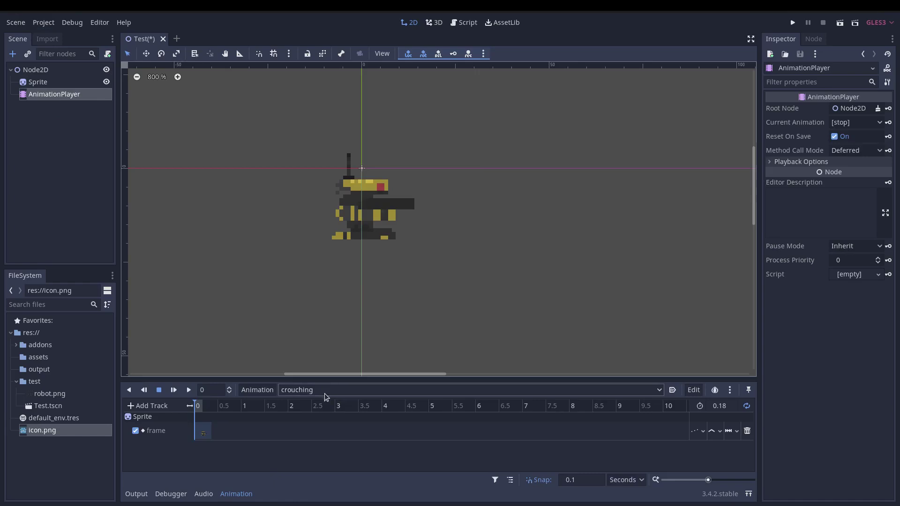
pyautogui.click(324, 393)
pyautogui.click(314, 480)
pyautogui.click(189, 390)
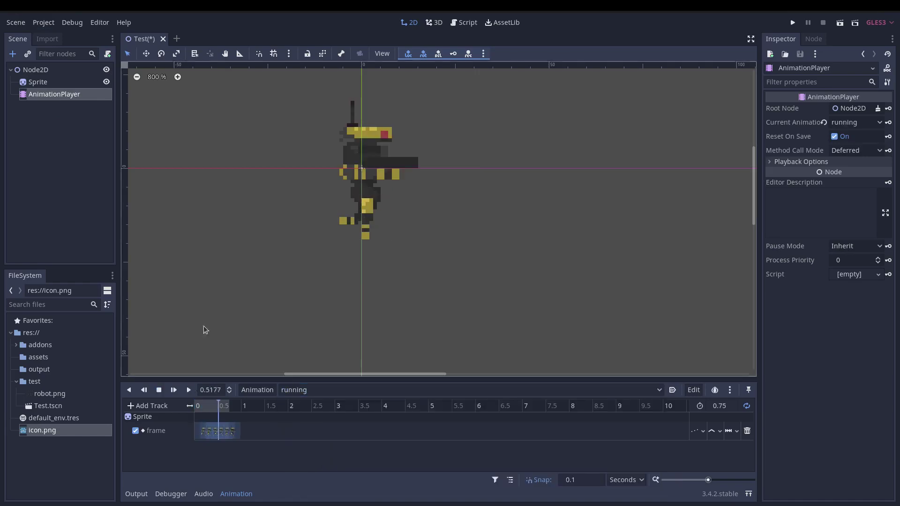
pyautogui.hotkey('alt', 'Tab')
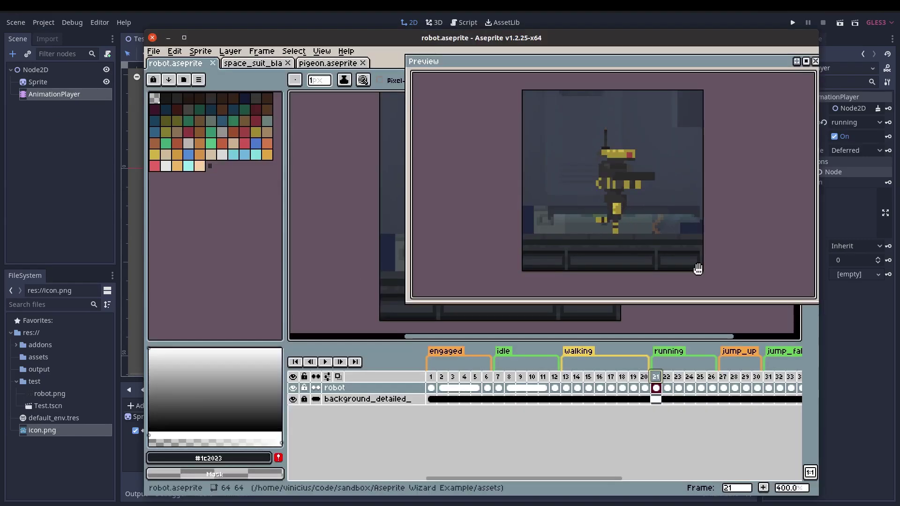
pyautogui.hotkey('alt', 'Tab')
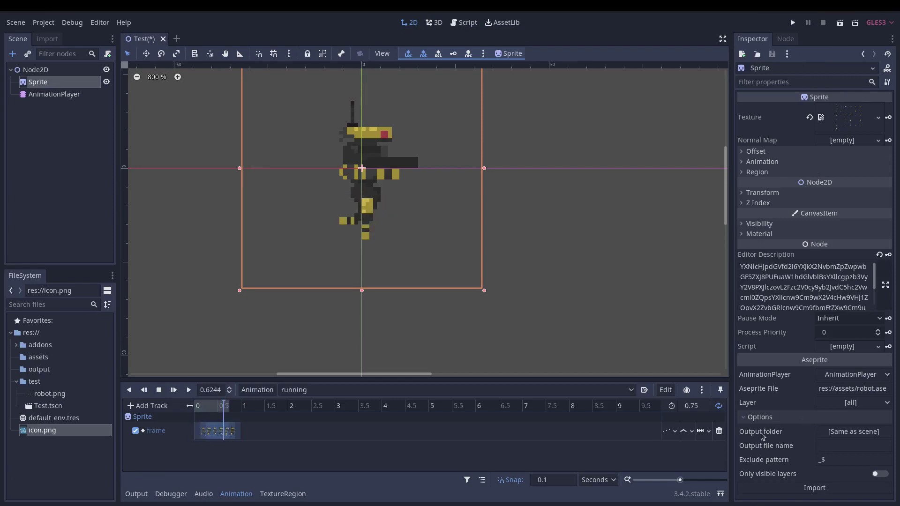
# - Set res://output as the Sprite's import output folder, then bring robot.aseprite up in Aseprite
pyautogui.click(853, 431)
pyautogui.doubleClick(143, 137)
pyautogui.click(586, 442)
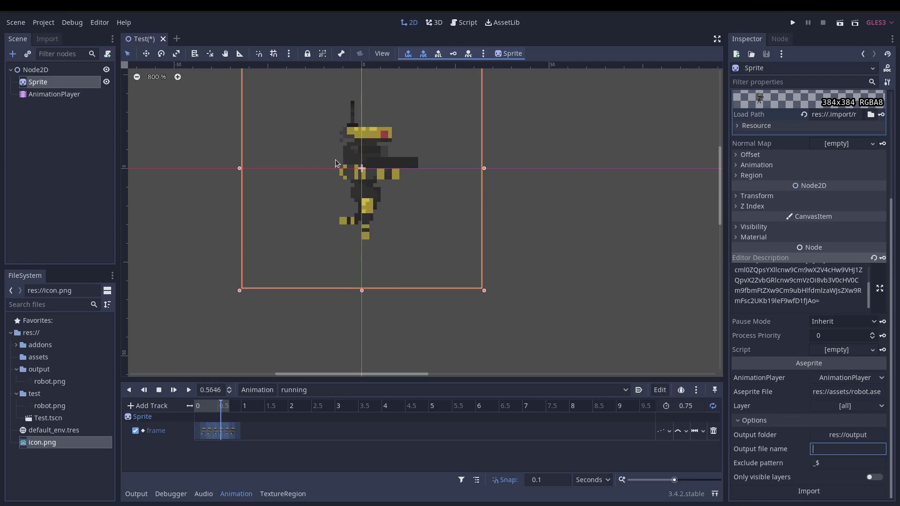
pyautogui.hotkey('alt', 'Tab')
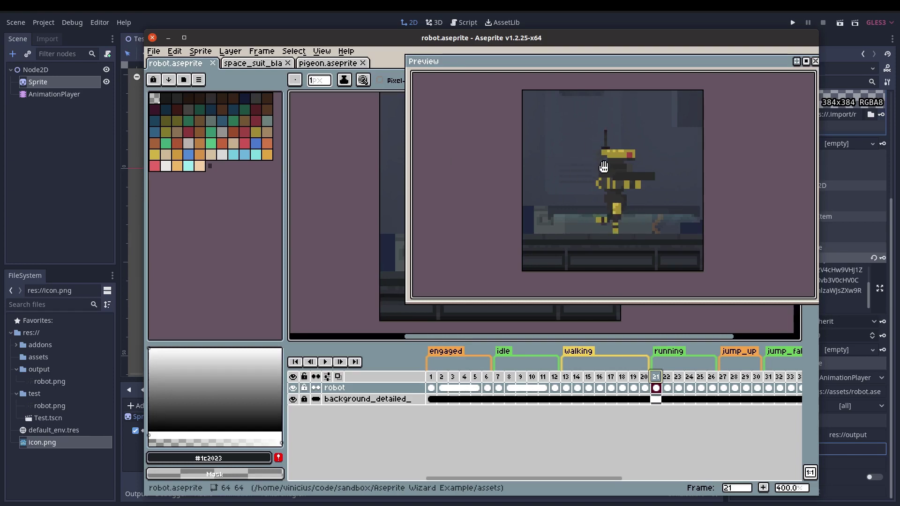
# - Toggle the background_detailed_ layer hidden and visible twice, leaving it shown
pyautogui.click(293, 400)
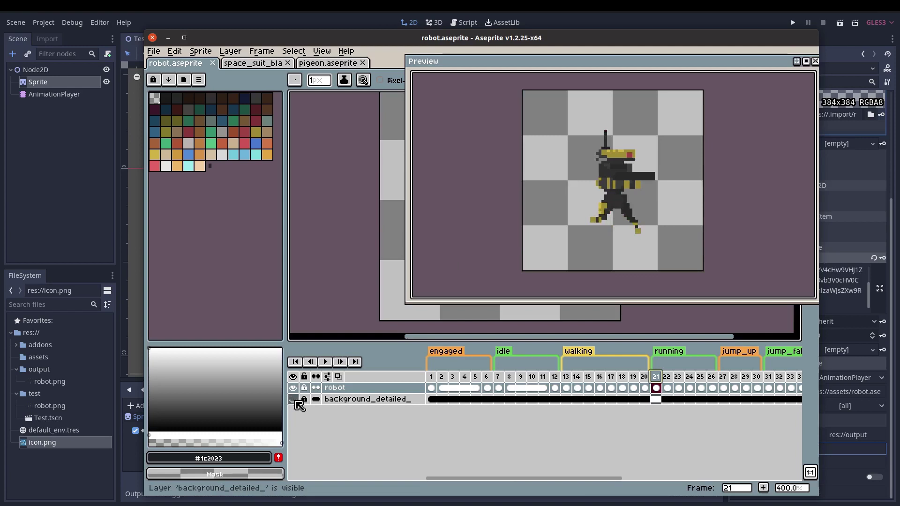
pyautogui.click(295, 401)
pyautogui.click(295, 401)
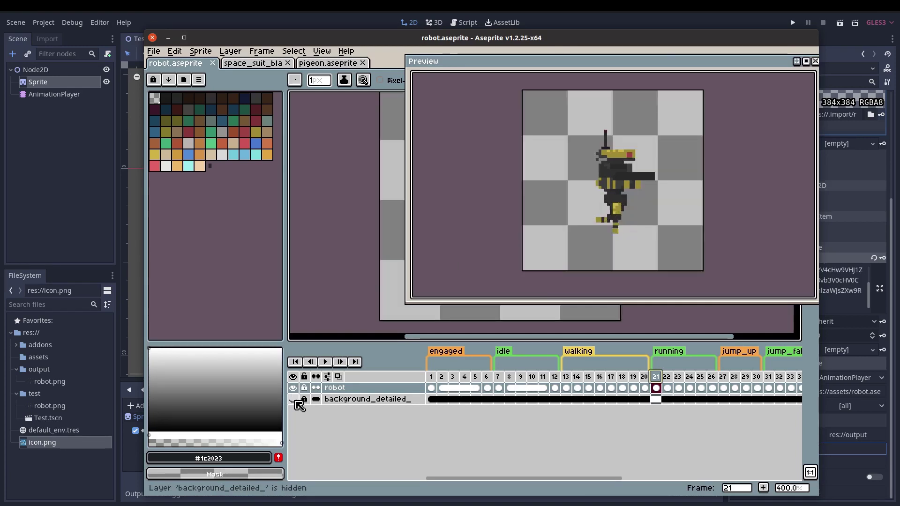
pyautogui.click(296, 401)
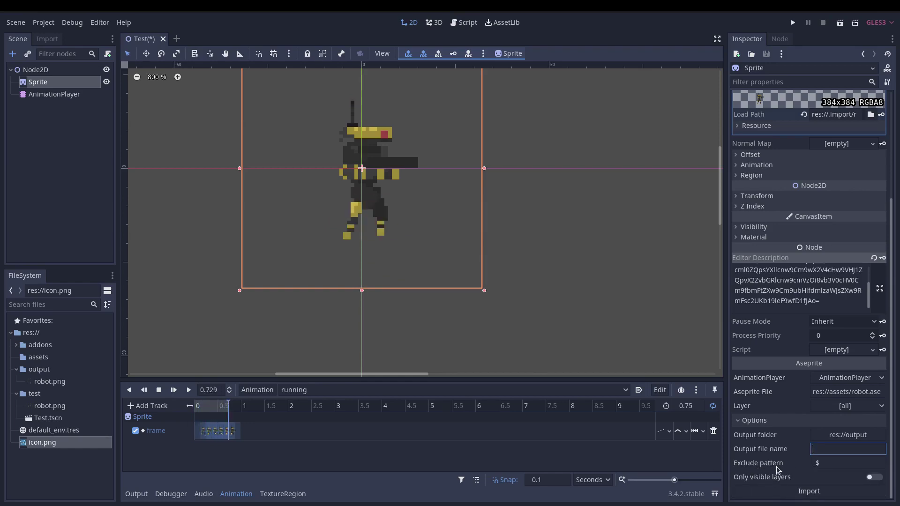
# - Clear the Sprite's Exclude pattern and reimport so the robot animates over its detailed background
pyautogui.hotkey('alt', 'Tab')
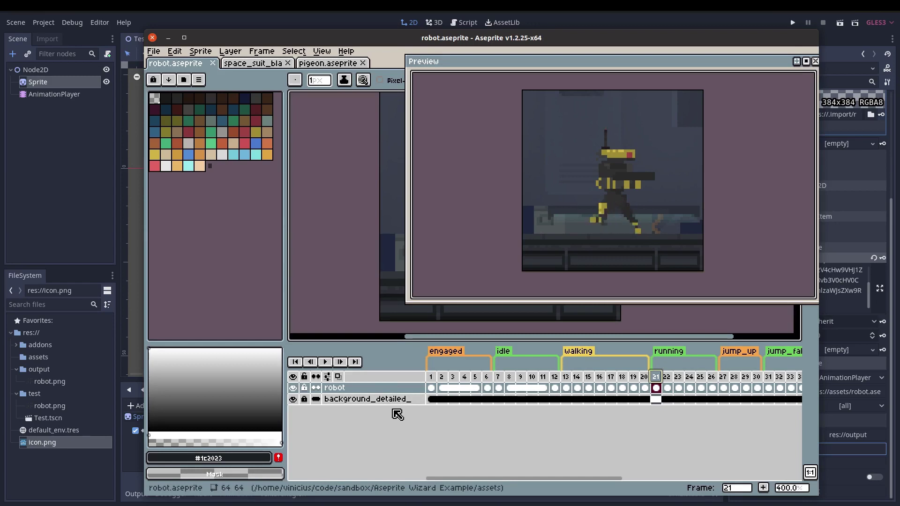
pyautogui.hotkey('alt', 'Tab')
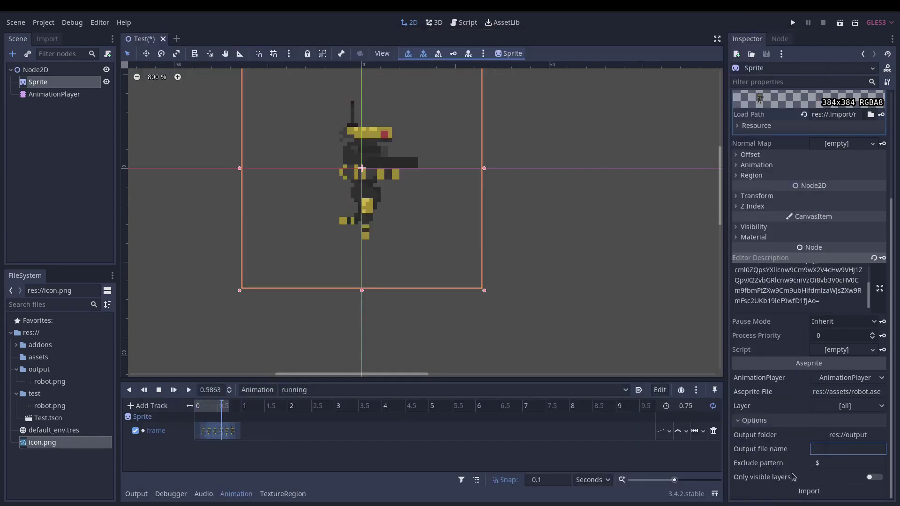
pyautogui.click(825, 463)
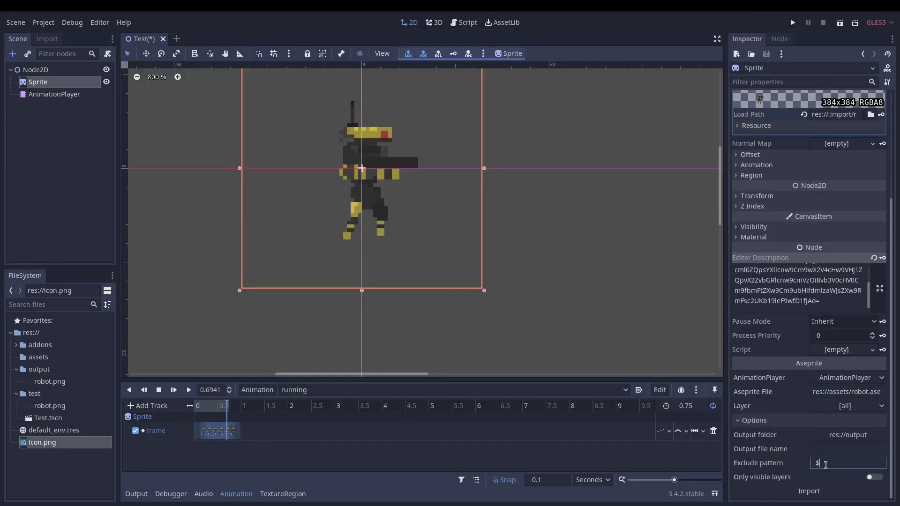
pyautogui.click(819, 491)
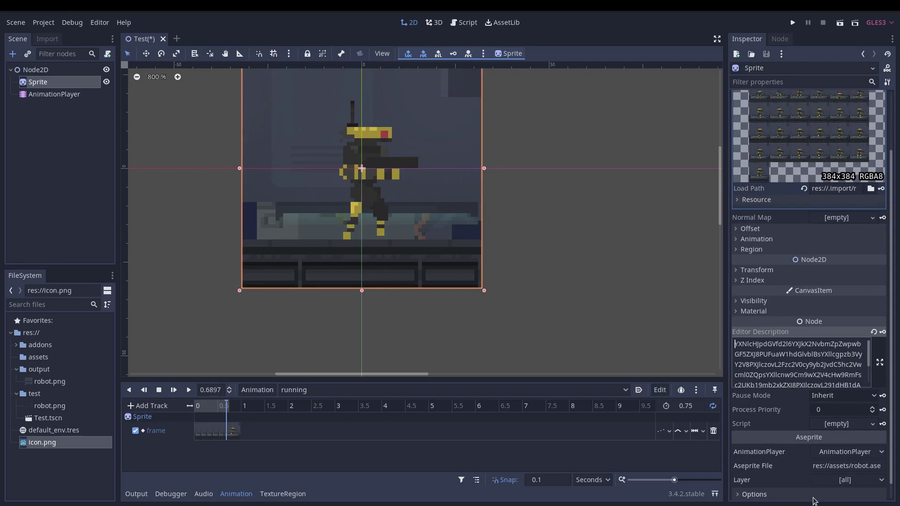
pyautogui.click(43, 22)
pyautogui.moveTo(110, 113)
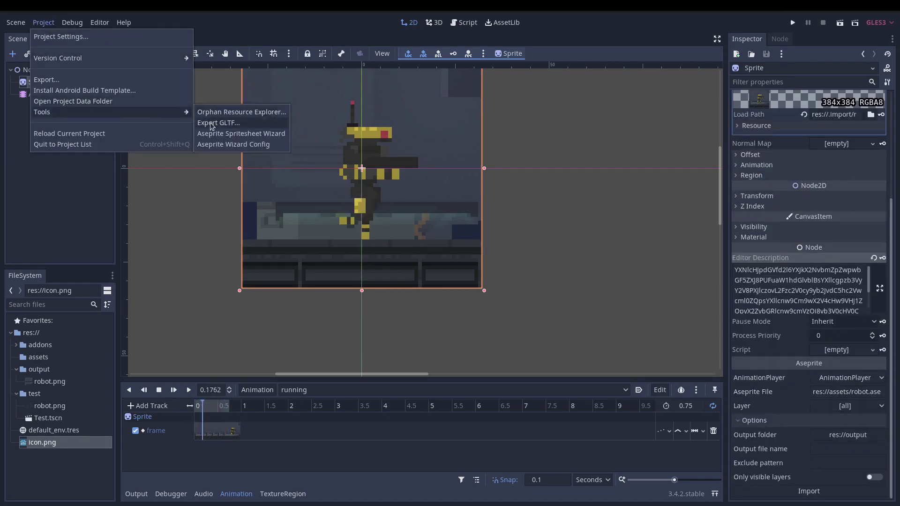
pyautogui.click(228, 149)
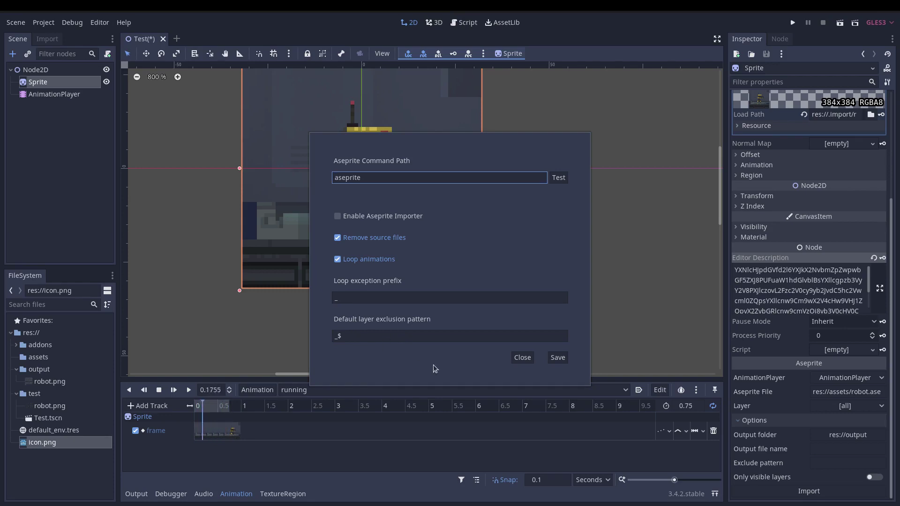
pyautogui.click(522, 358)
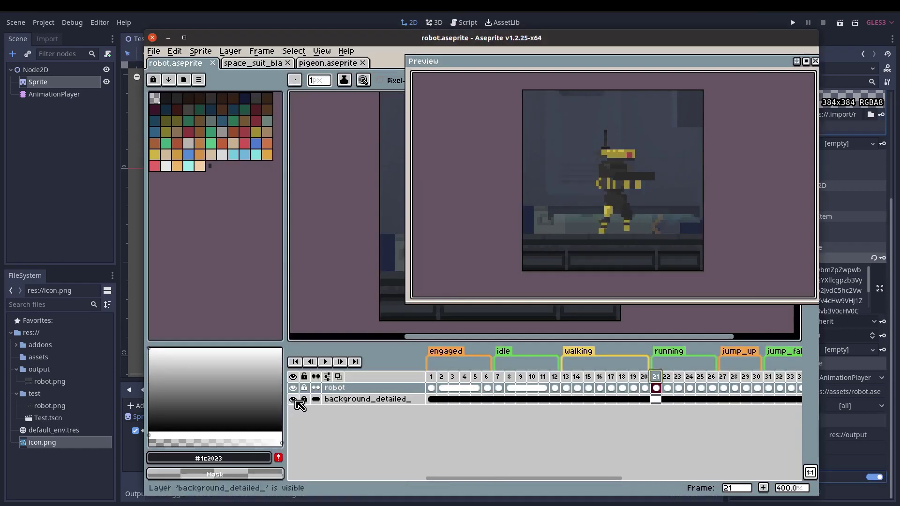
# - Hide robot.aseprite's background_detailed_ layer so the visible-only import drops the background
pyautogui.click(295, 399)
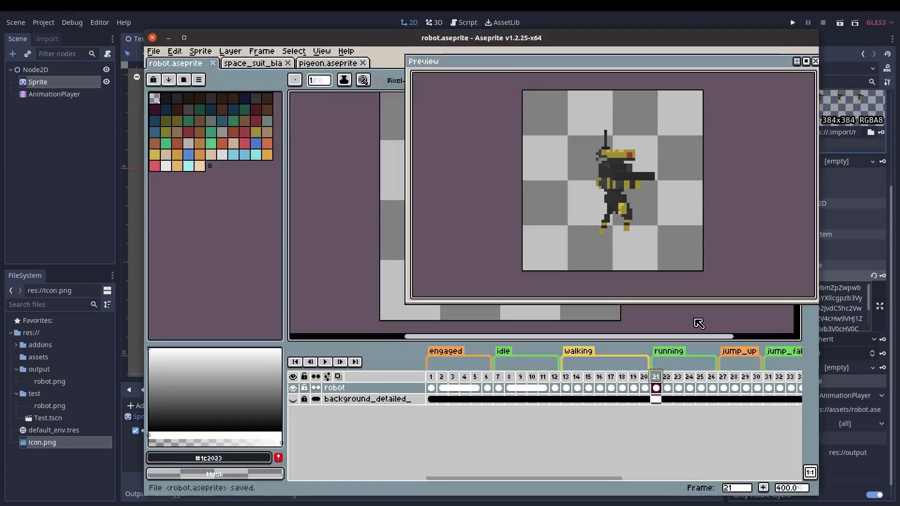
pyautogui.click(294, 399)
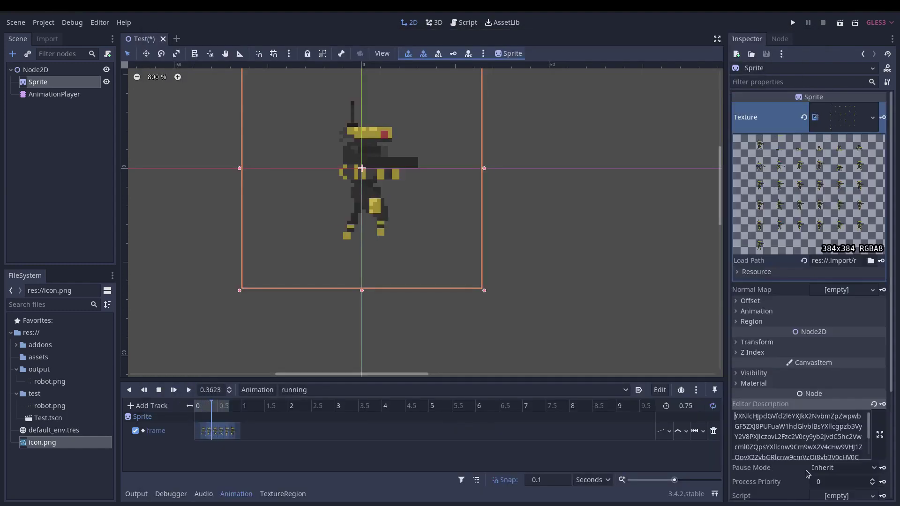
# - Reimport the Sprite with Layer set to robot only, then bring up pigeon.aseprite in Aseprite
pyautogui.scroll(-1, 806, 471)
pyautogui.click(814, 494)
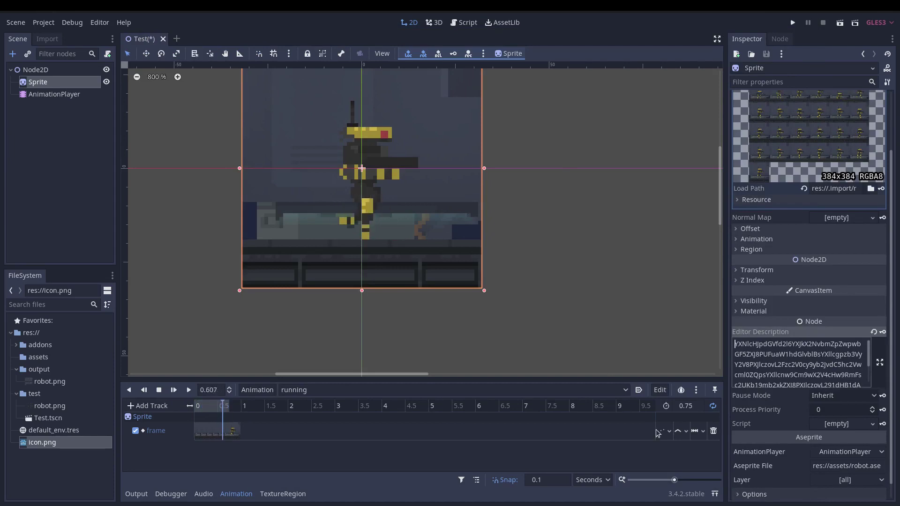
pyautogui.scroll(-1, 768, 447)
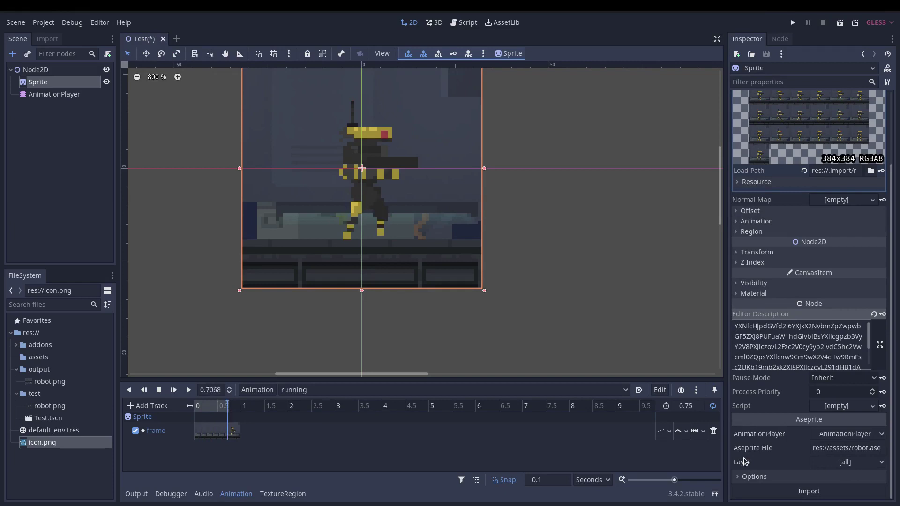
pyautogui.click(851, 463)
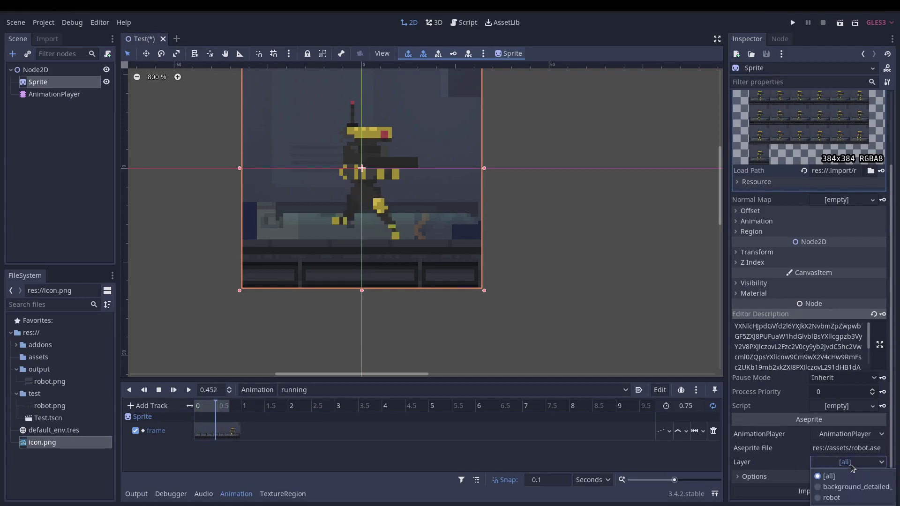
pyautogui.click(837, 497)
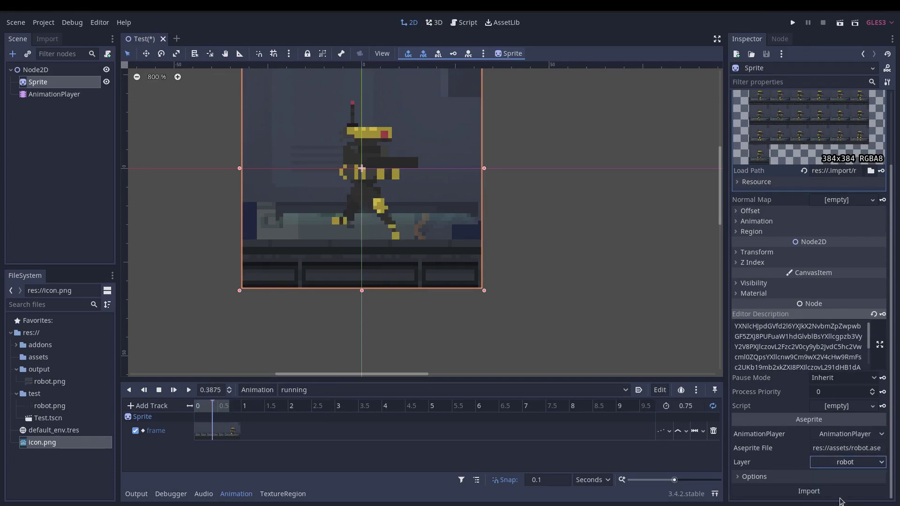
pyautogui.click(814, 492)
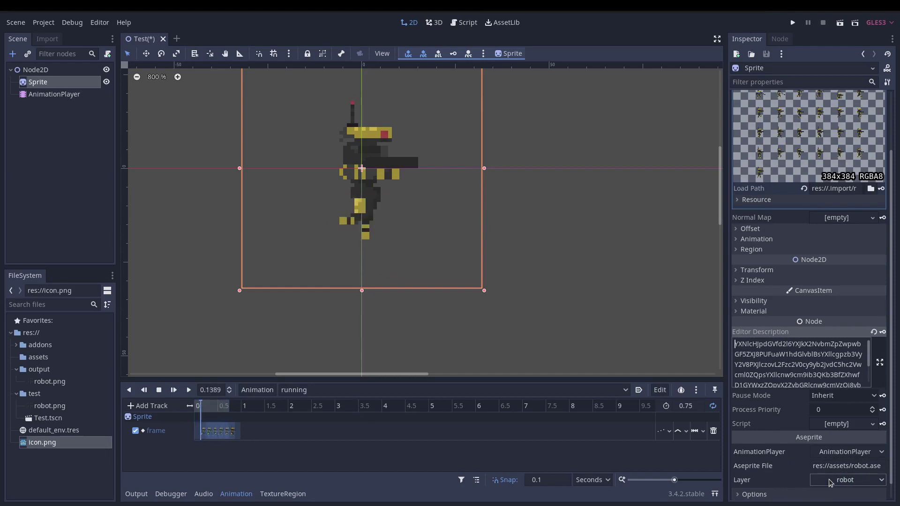
pyautogui.hotkey('alt', 'Tab')
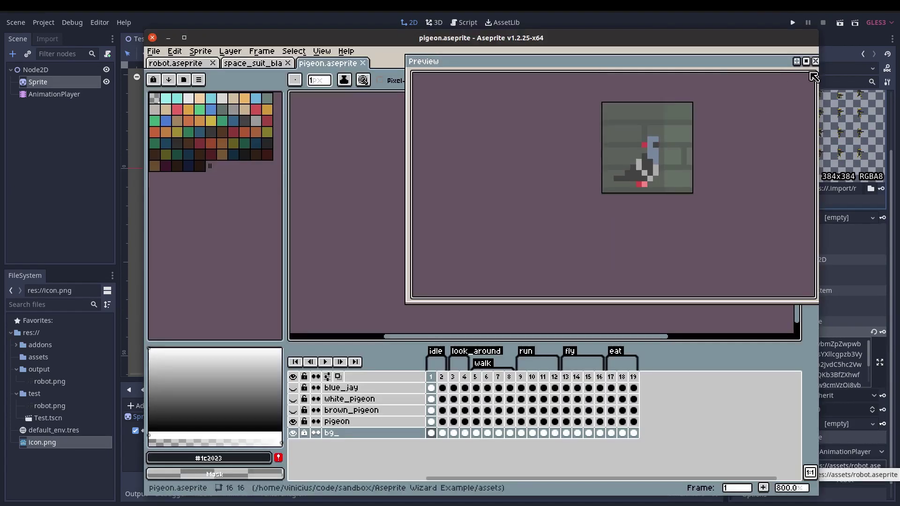
# - Toggle the brown_pigeon and white_pigeon layers on and off to preview each colour variant
pyautogui.click(294, 411)
pyautogui.click(294, 411)
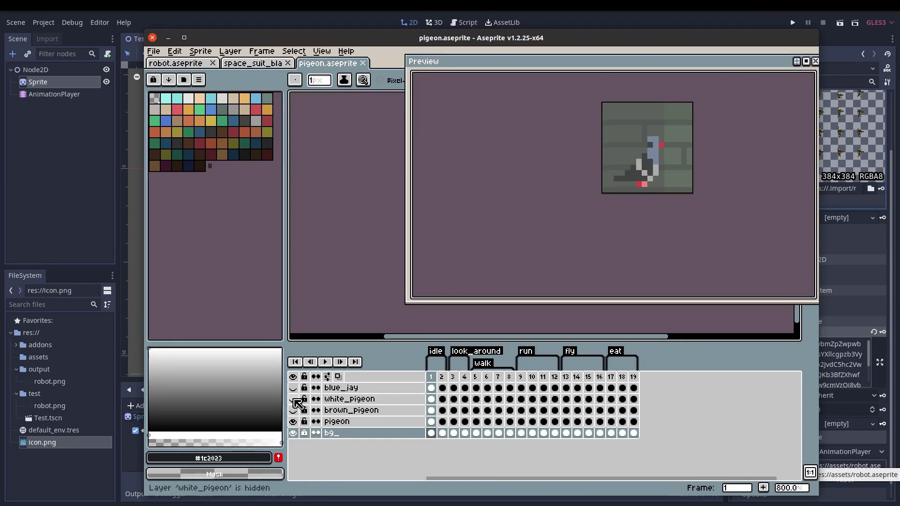
pyautogui.click(294, 400)
pyautogui.click(295, 400)
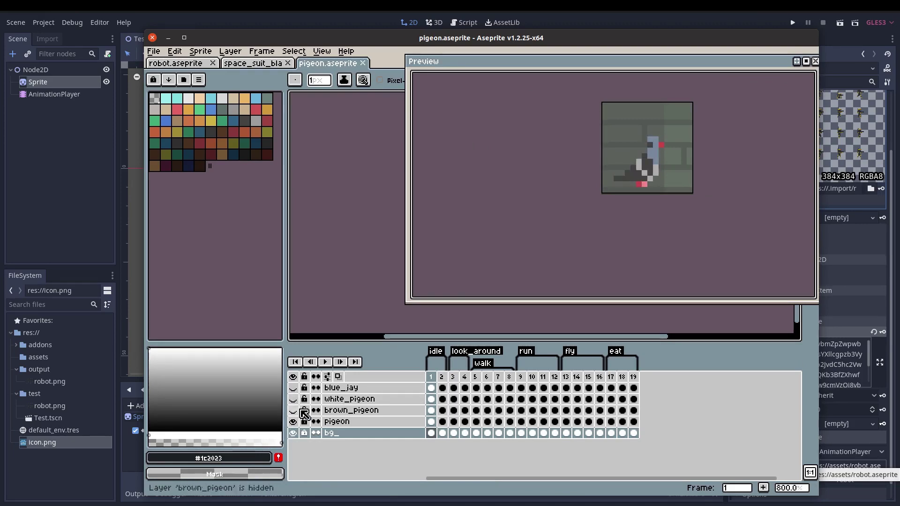
pyautogui.click(295, 400)
pyautogui.click(294, 400)
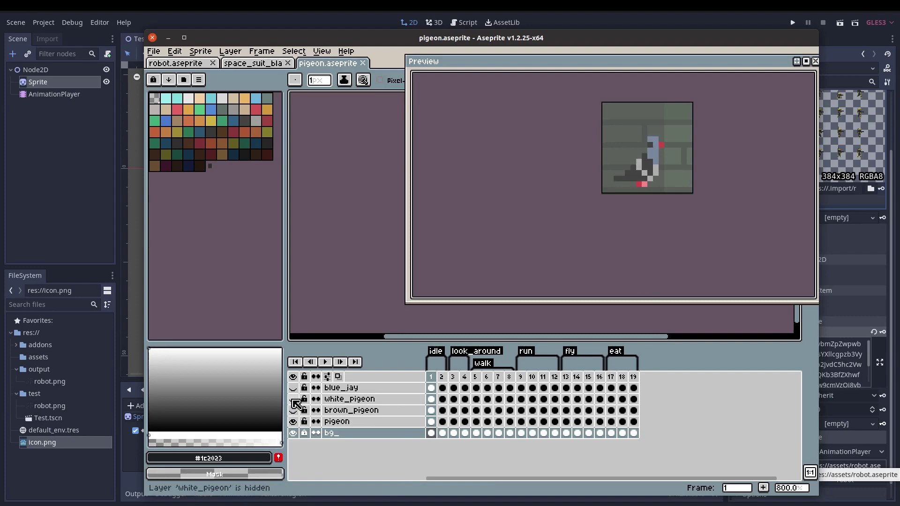
pyautogui.click(294, 400)
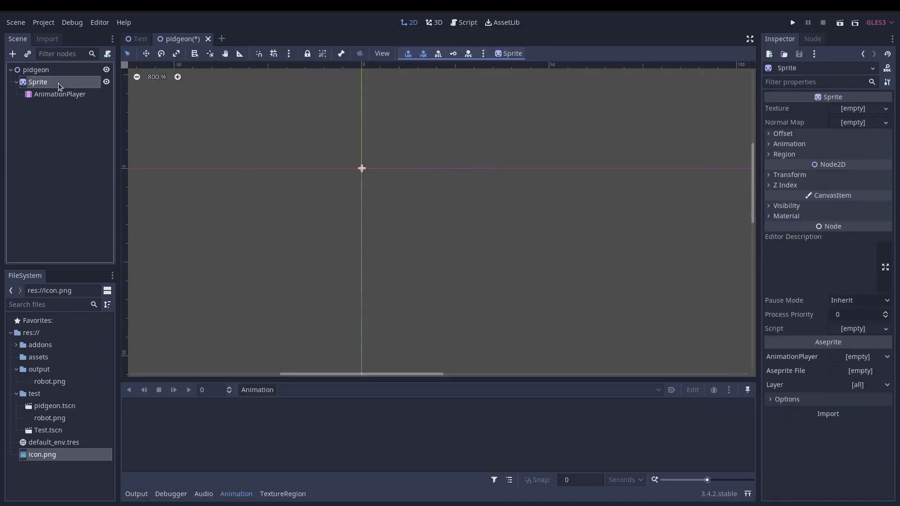
# - Link Sprite to its AnimationPlayer and import the pigeon layer from pigeon.aseprite
pyautogui.click(847, 356)
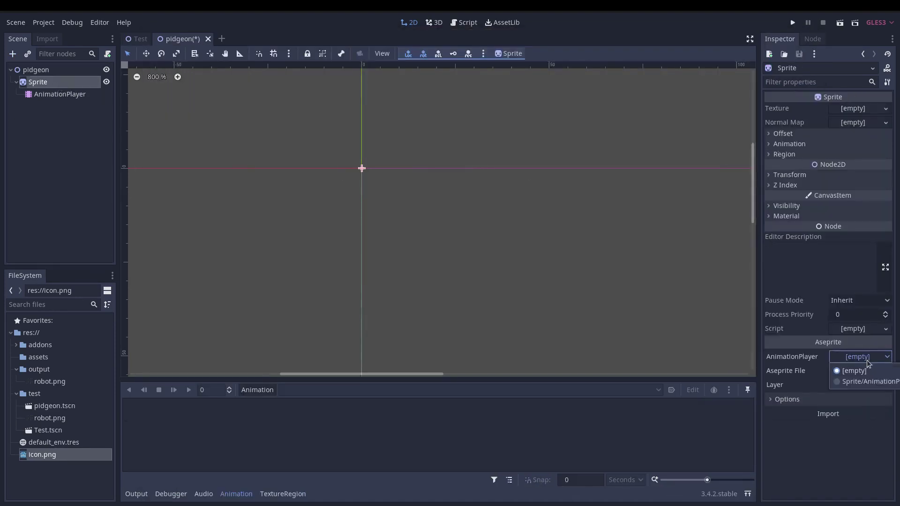
pyautogui.click(844, 380)
pyautogui.click(839, 371)
pyautogui.doubleClick(167, 115)
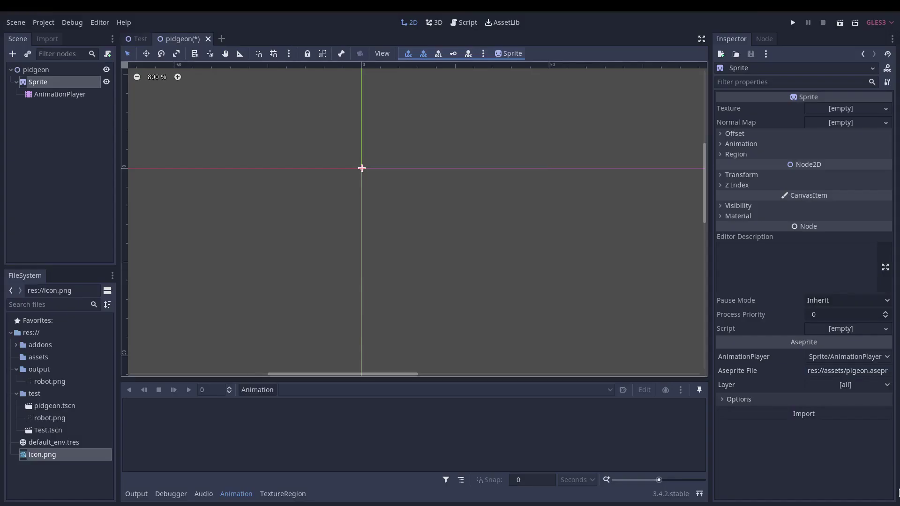
pyautogui.click(856, 387)
pyautogui.click(840, 418)
pyautogui.click(839, 415)
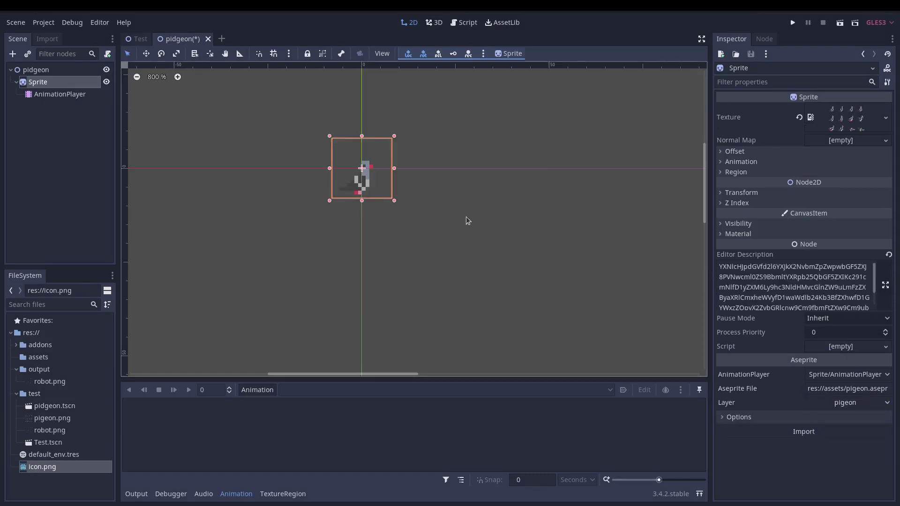
# - Duplicate it as Sprite2, import the brown_pigeon layer, and place it right of the first pigeon
pyautogui.scroll(3, 387, 193)
pyautogui.hotkey('ctrl', 'd')
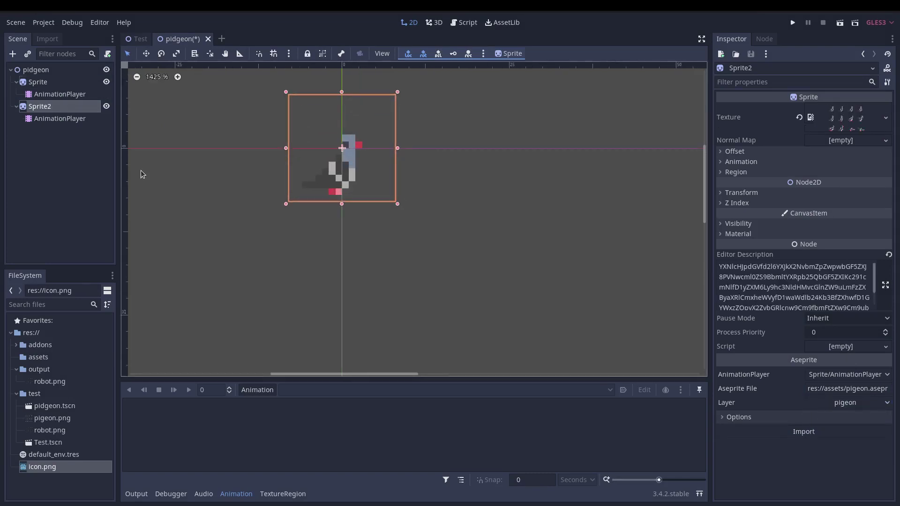
pyautogui.click(849, 375)
pyautogui.click(850, 411)
pyautogui.click(856, 404)
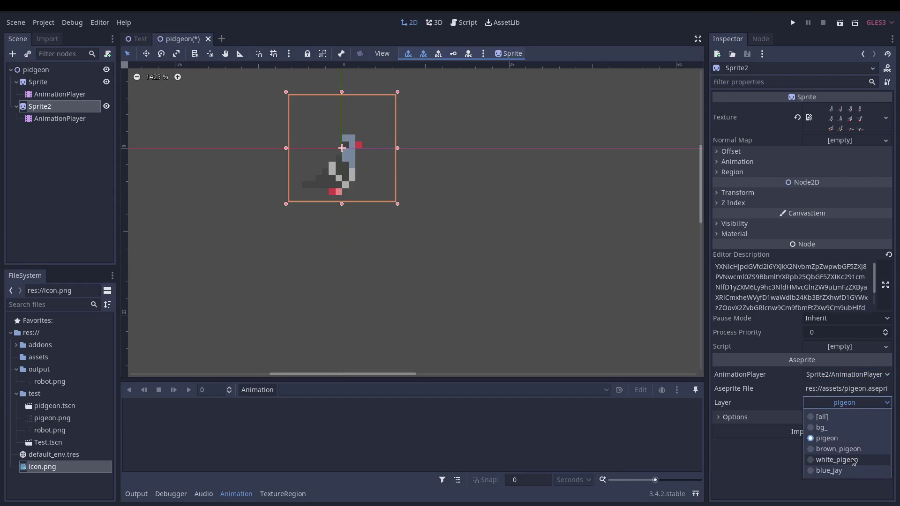
pyautogui.click(839, 449)
pyautogui.click(802, 431)
pyautogui.moveTo(345, 209); pyautogui.dragTo(481, 184)
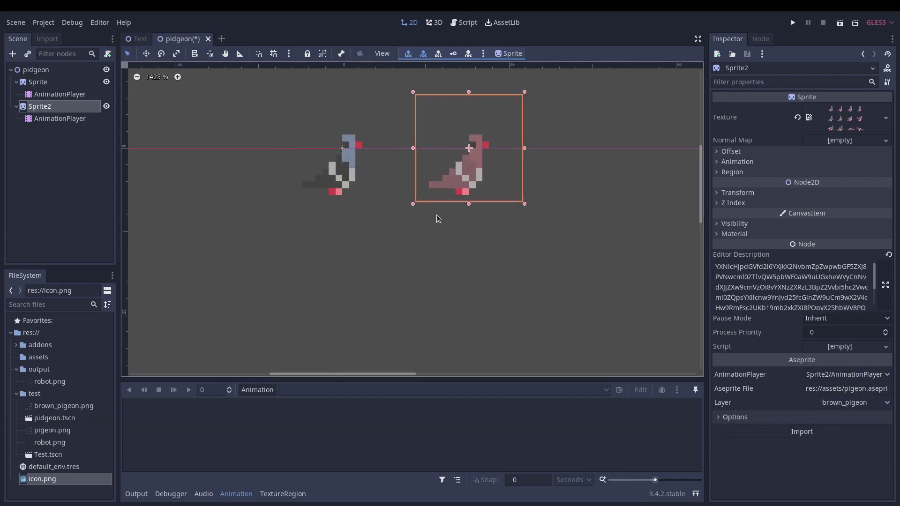
# - Play Sprite2's eat animation and the pigeon's look_around animation, then switch to Aseprite
pyautogui.click(77, 120)
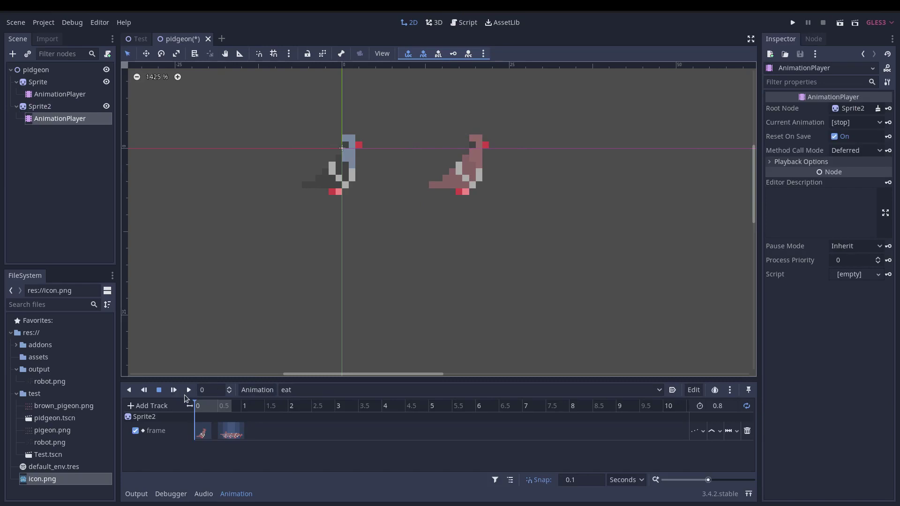
pyautogui.click(189, 390)
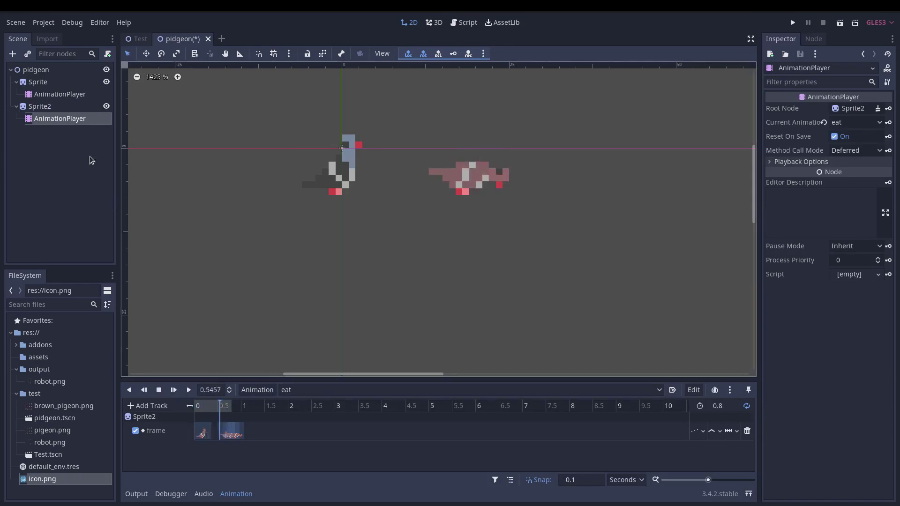
pyautogui.click(53, 94)
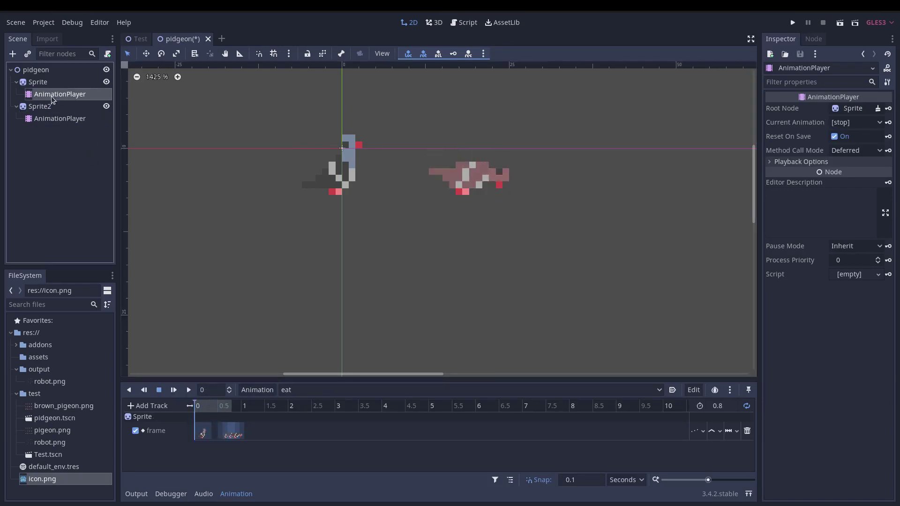
pyautogui.click(300, 390)
pyautogui.click(321, 437)
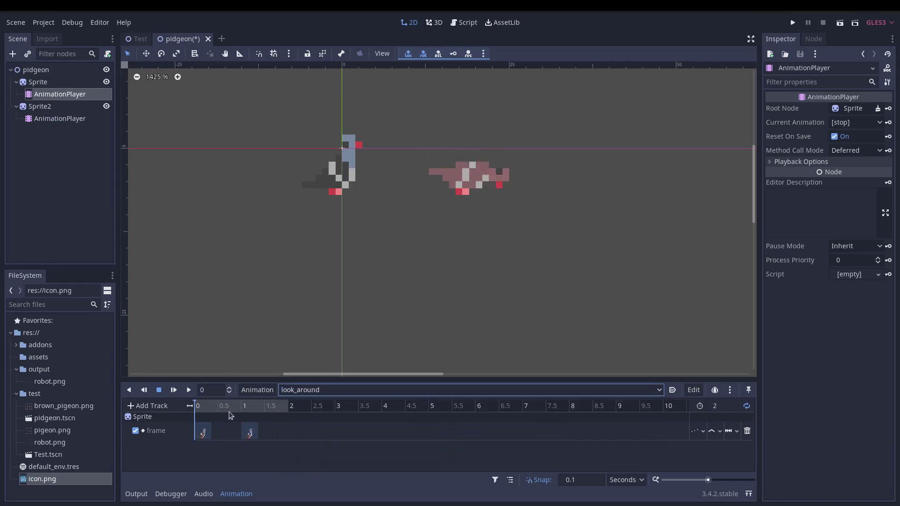
pyautogui.click(189, 390)
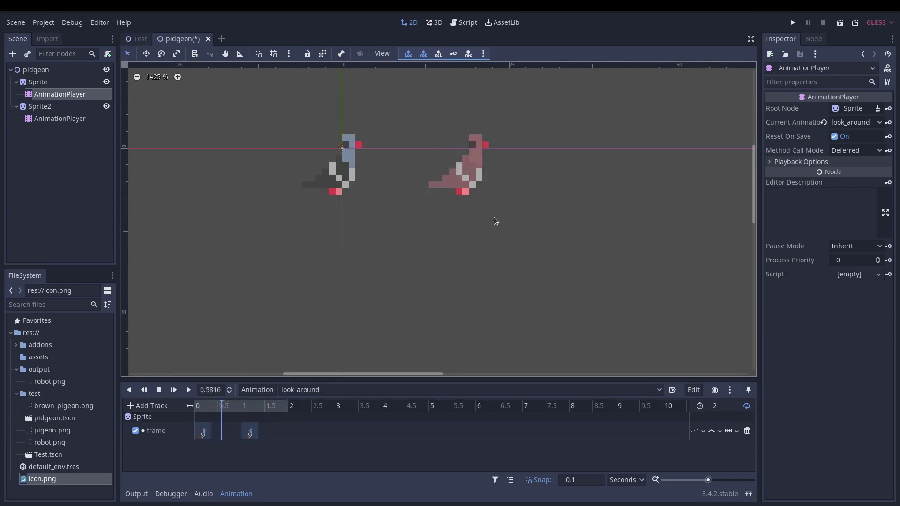
pyautogui.hotkey('alt', 'Tab')
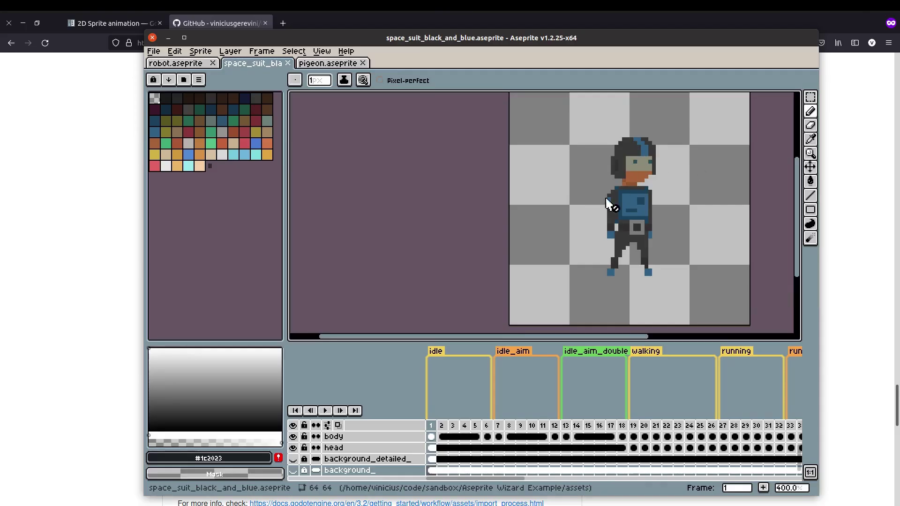
# - Hide and re-show the body, head and costume_head layers one at a time
pyautogui.click(293, 437)
pyautogui.click(294, 438)
pyautogui.click(297, 449)
pyautogui.click(297, 448)
pyautogui.scroll(-1, 317, 449)
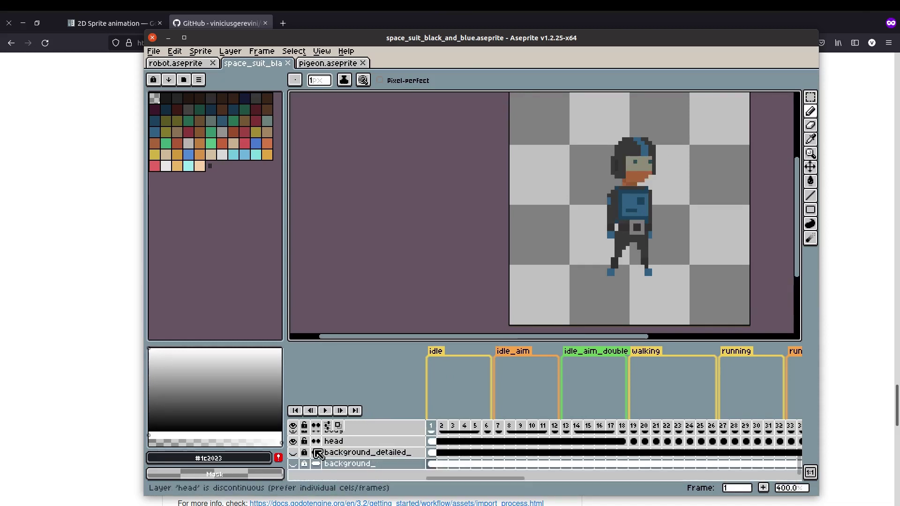
pyautogui.scroll(3, 317, 452)
pyautogui.click(295, 449)
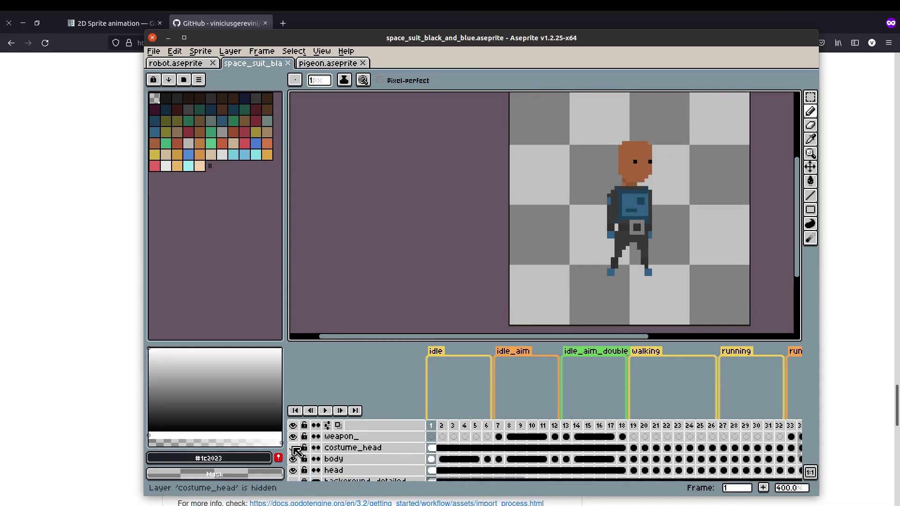
pyautogui.click(295, 449)
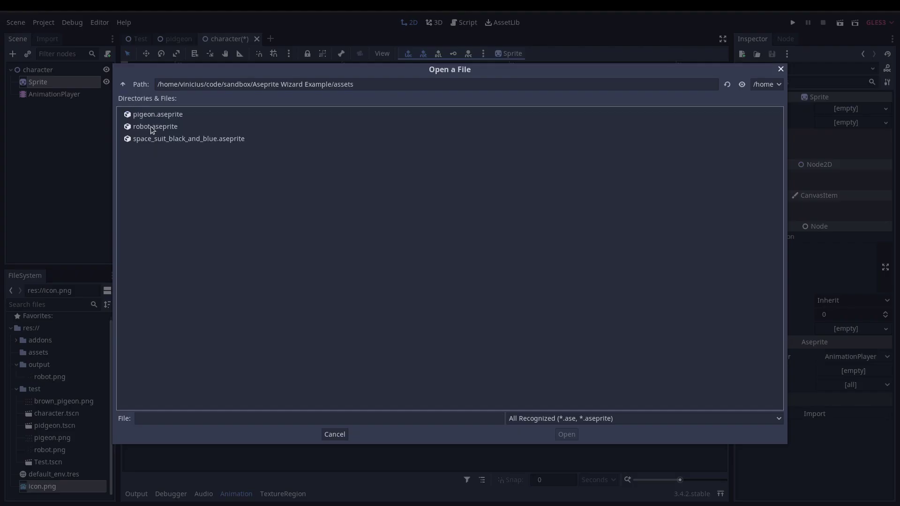
# - Load space_suit_black_and_blue.aseprite and import its body layer into Sprite
pyautogui.doubleClick(162, 139)
pyautogui.click(853, 385)
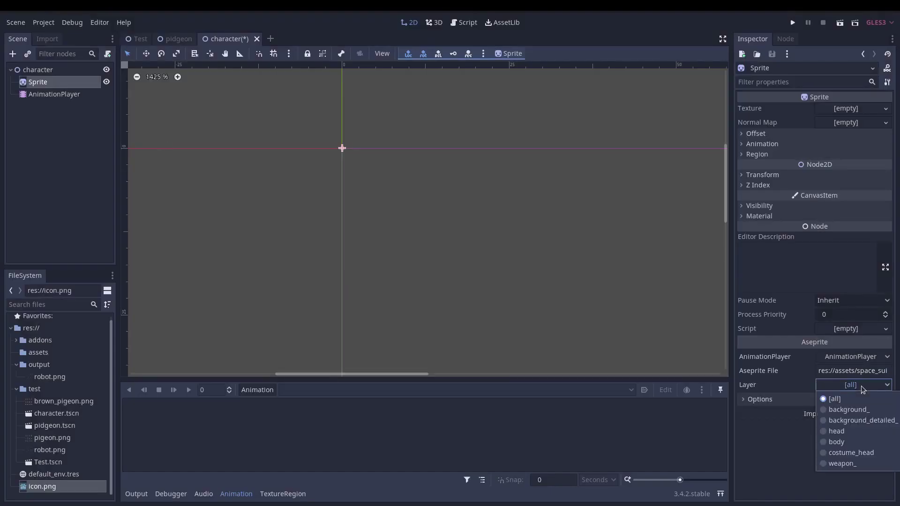
pyautogui.click(845, 443)
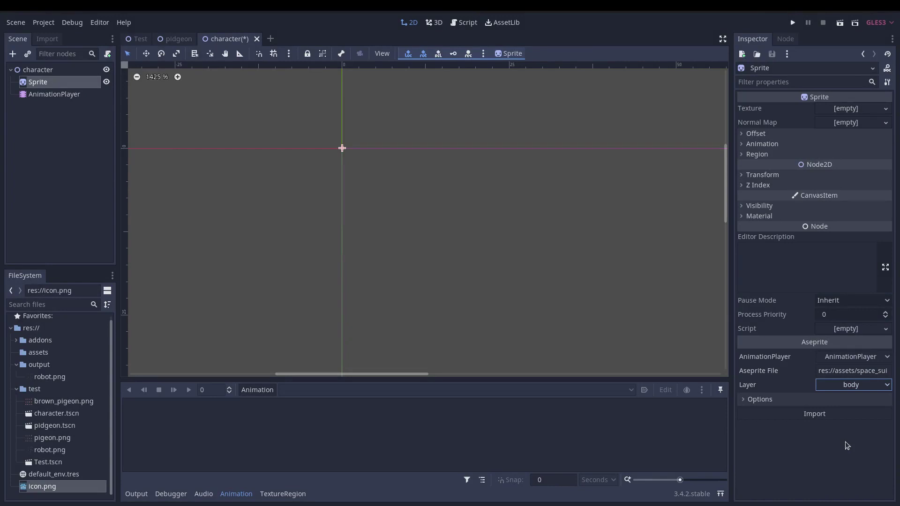
pyautogui.click(837, 418)
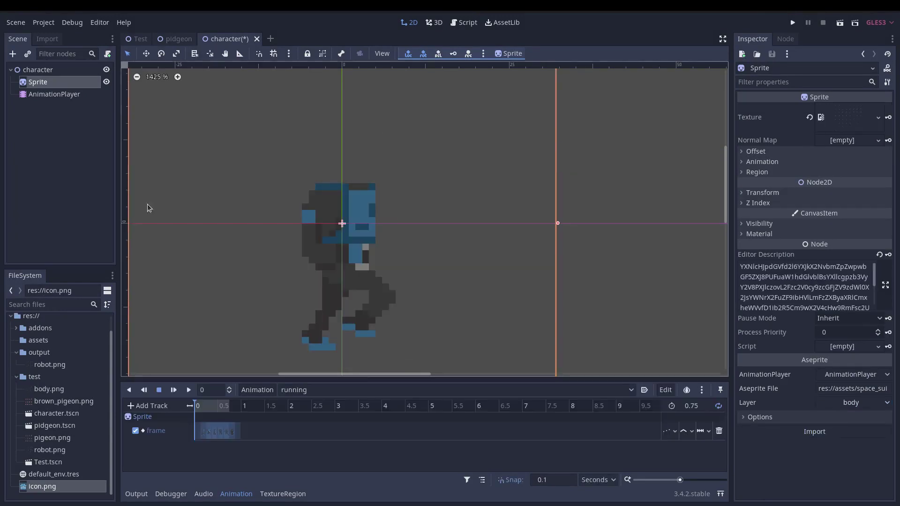
# - Import the head layer into Sprite2 and the costume_head layer into Sprite3
pyautogui.click(854, 402)
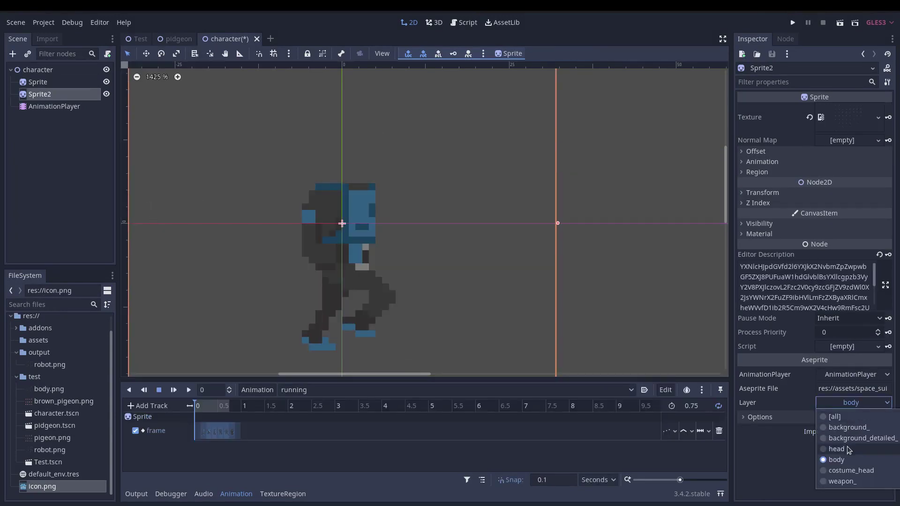
pyautogui.click(846, 427)
pyautogui.click(821, 433)
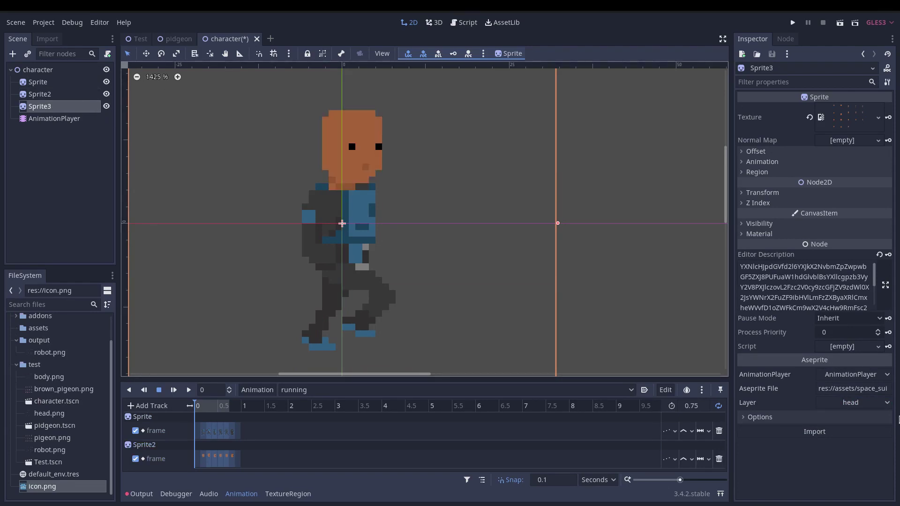
pyautogui.click(863, 406)
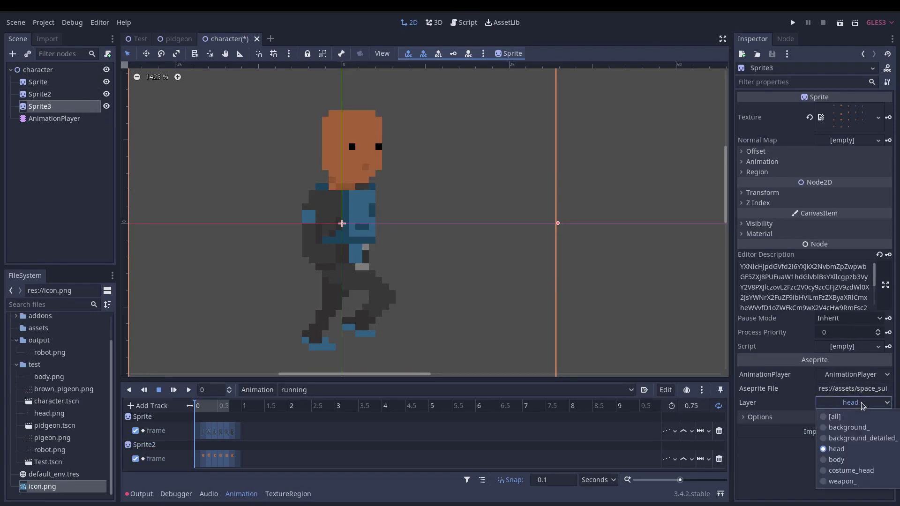
pyautogui.click(854, 472)
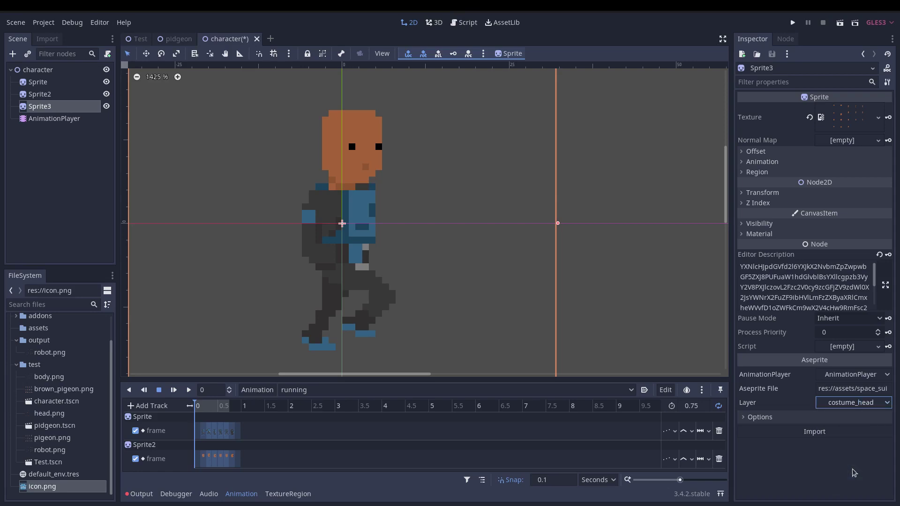
pyautogui.click(823, 433)
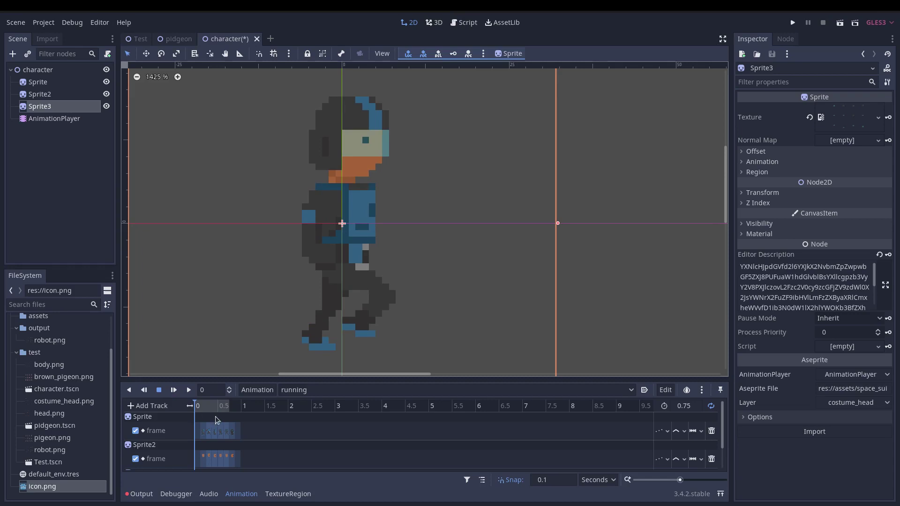
# - Play the running animation, enlarge the animation panel, and toggle Sprite3's helmet off and on twice
pyautogui.click(190, 390)
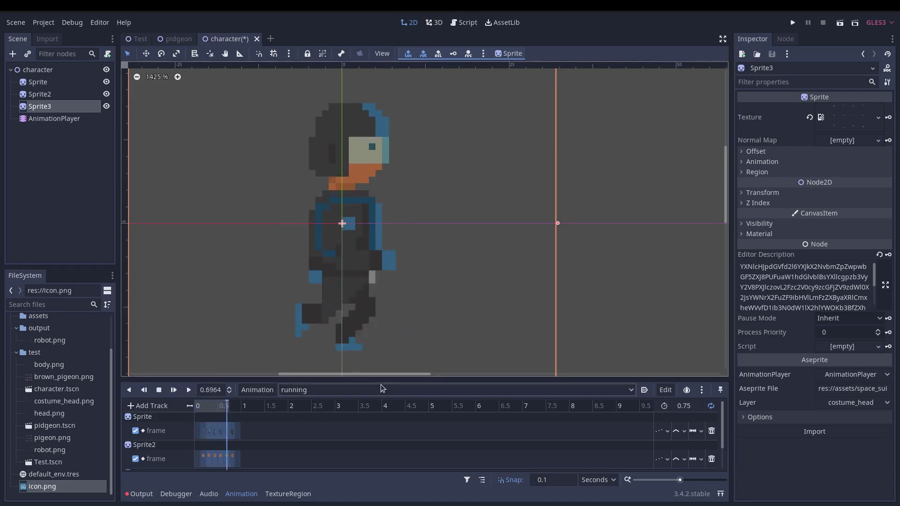
pyautogui.moveTo(424, 380); pyautogui.dragTo(435, 302)
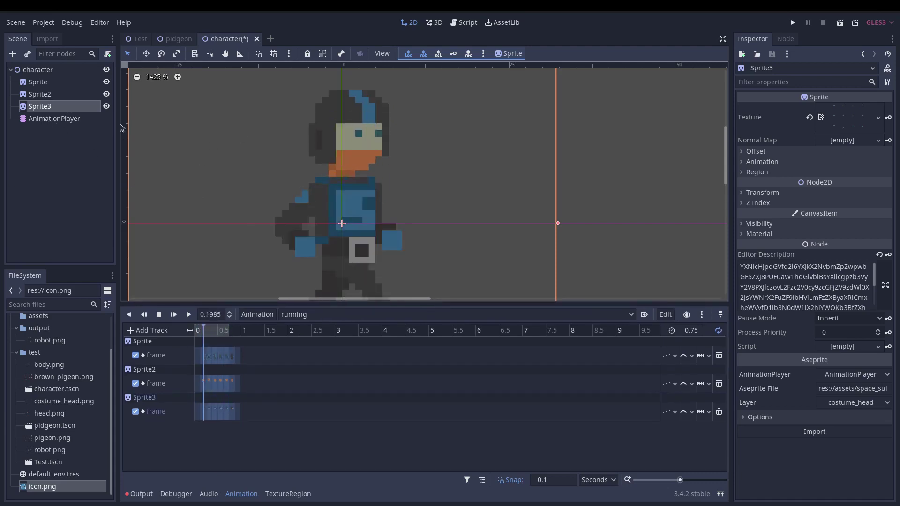
pyautogui.click(106, 107)
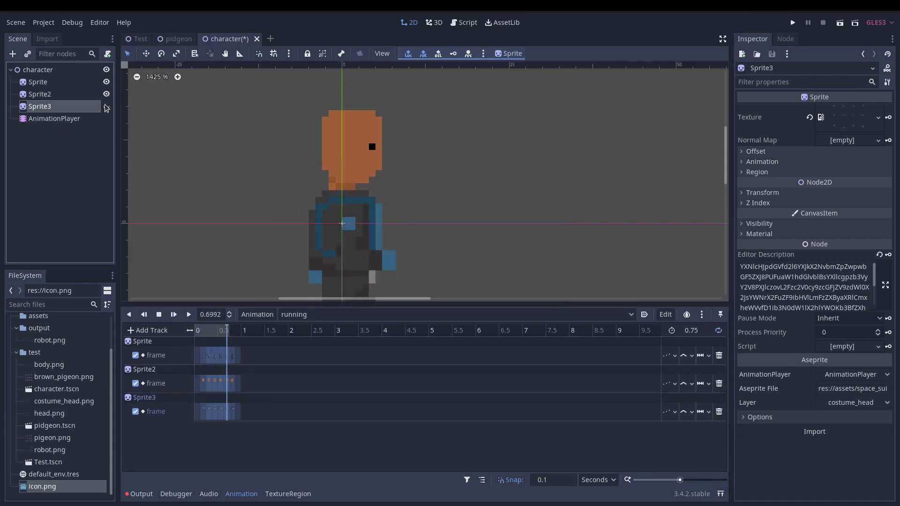
pyautogui.click(105, 107)
pyautogui.click(106, 106)
pyautogui.click(106, 107)
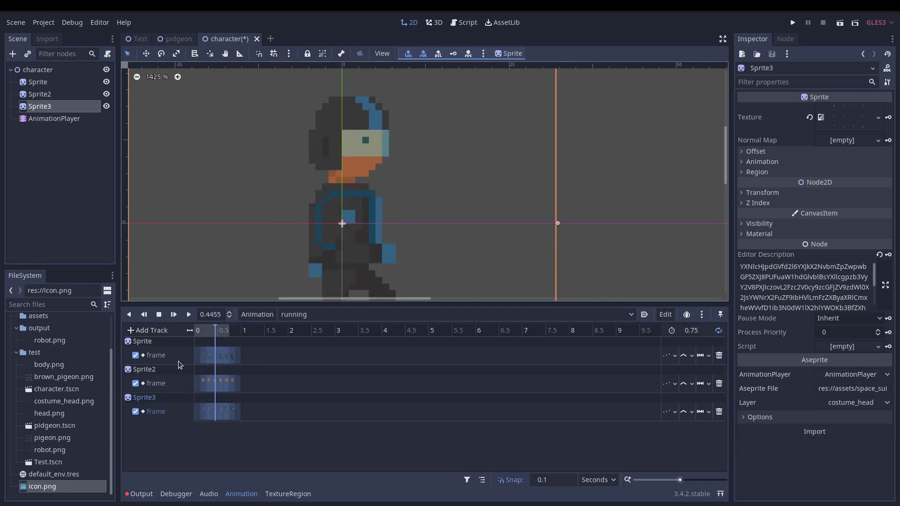
# - Rename the Aseprite running tag to running_2, then re-import the costume_head layer in Godot
pyautogui.hotkey('alt', 'Tab')
pyautogui.doubleClick(743, 353)
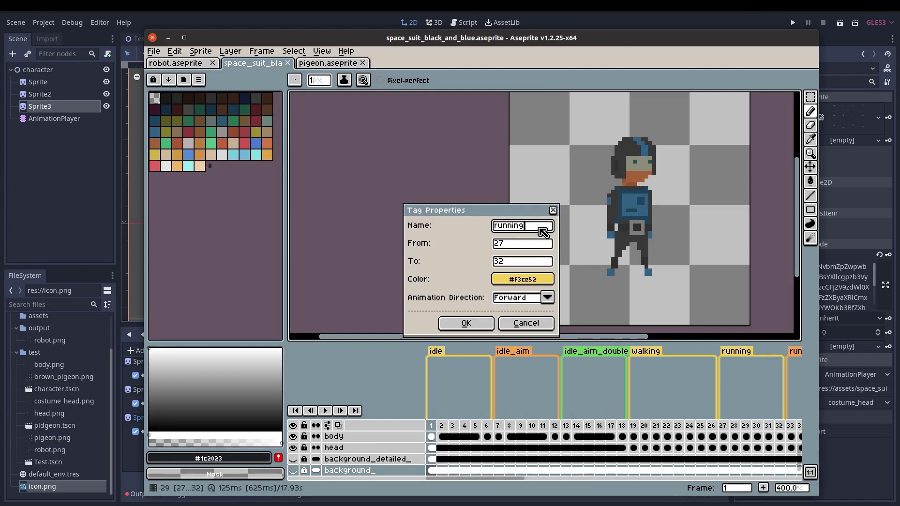
pyautogui.press('Return')
pyautogui.hotkey('alt', 'Tab')
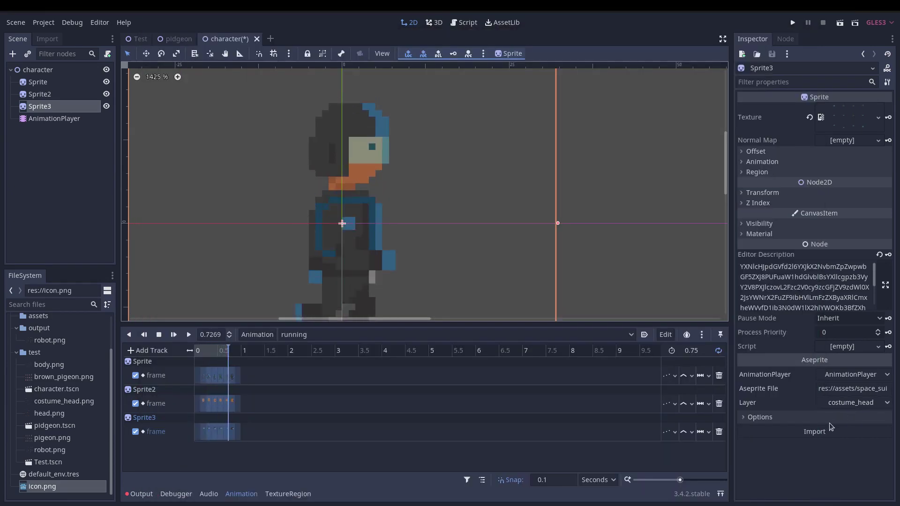
pyautogui.click(825, 430)
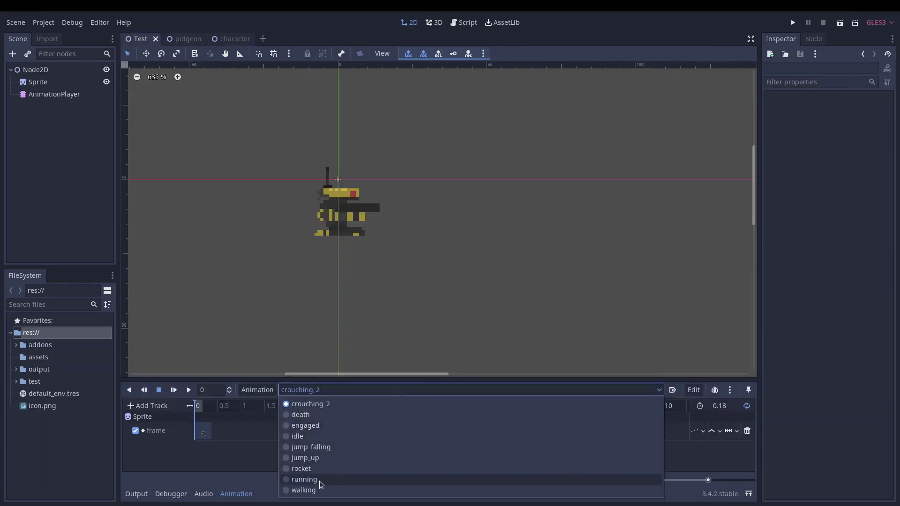
# - Play the robot's running animation and expand the Sprite's Aseprite import options
pyautogui.click(320, 480)
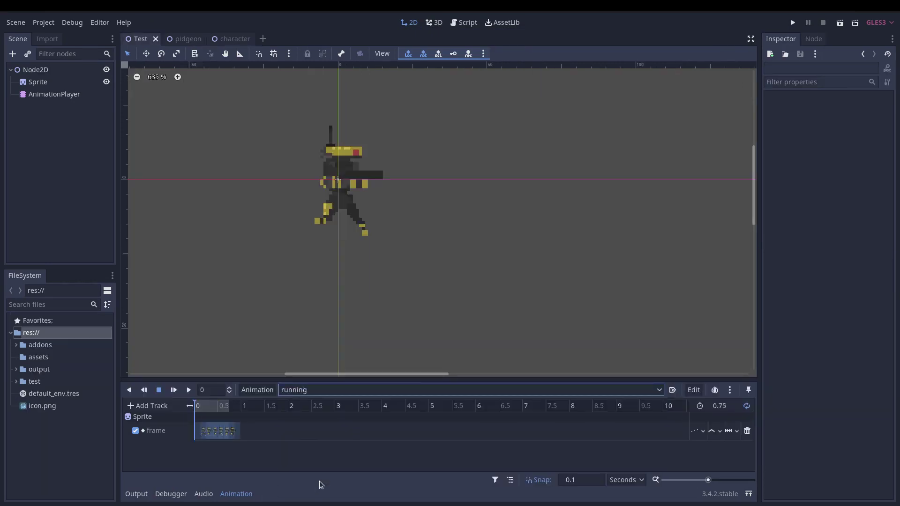
pyautogui.click(192, 390)
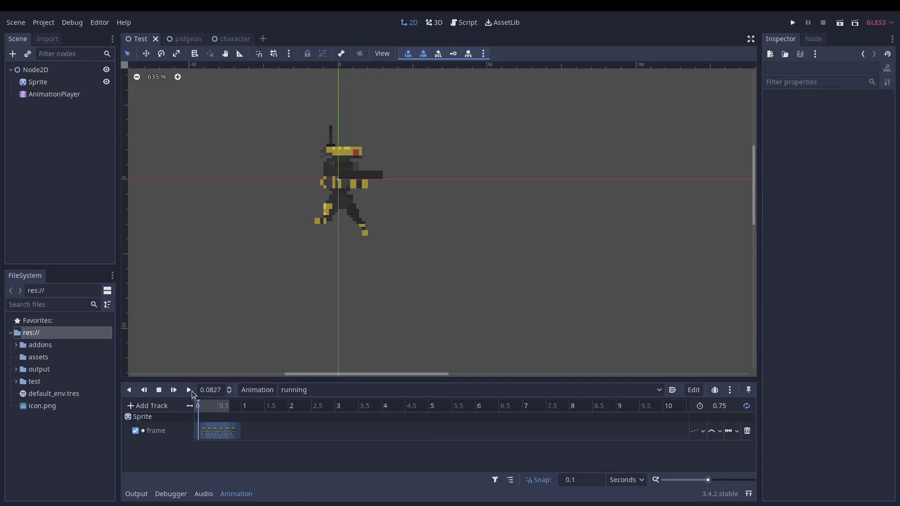
pyautogui.click(58, 83)
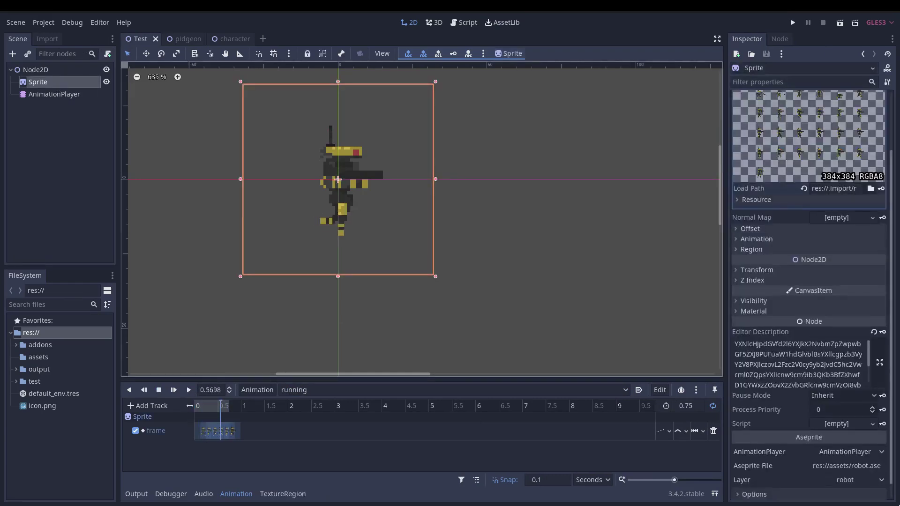
pyautogui.scroll(-1, 850, 457)
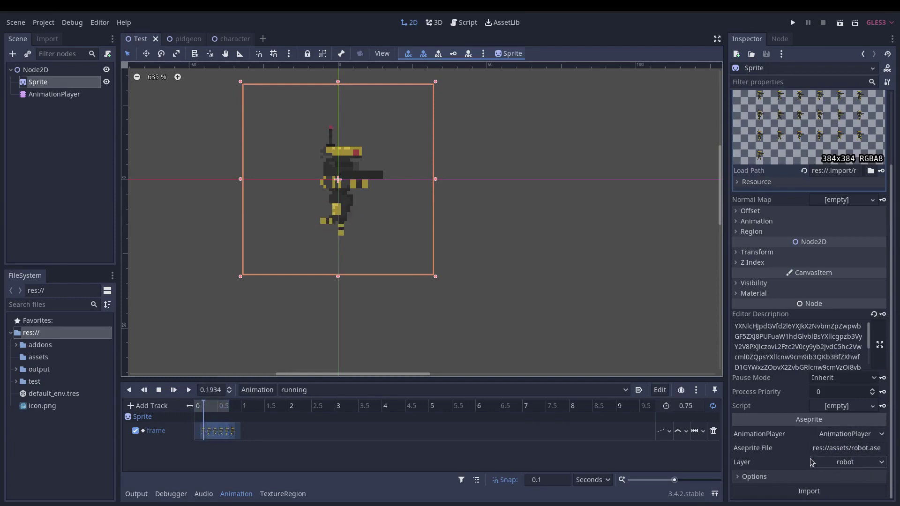
pyautogui.click(762, 477)
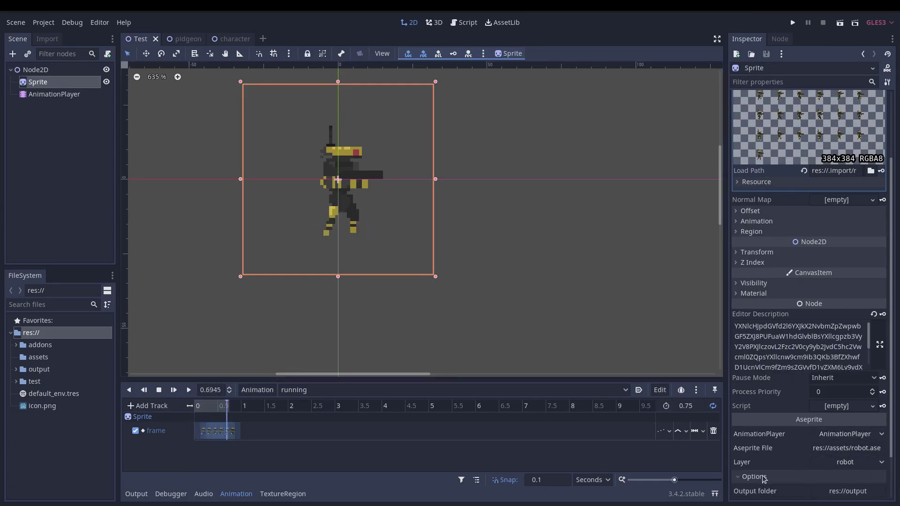
pyautogui.scroll(-3, 825, 446)
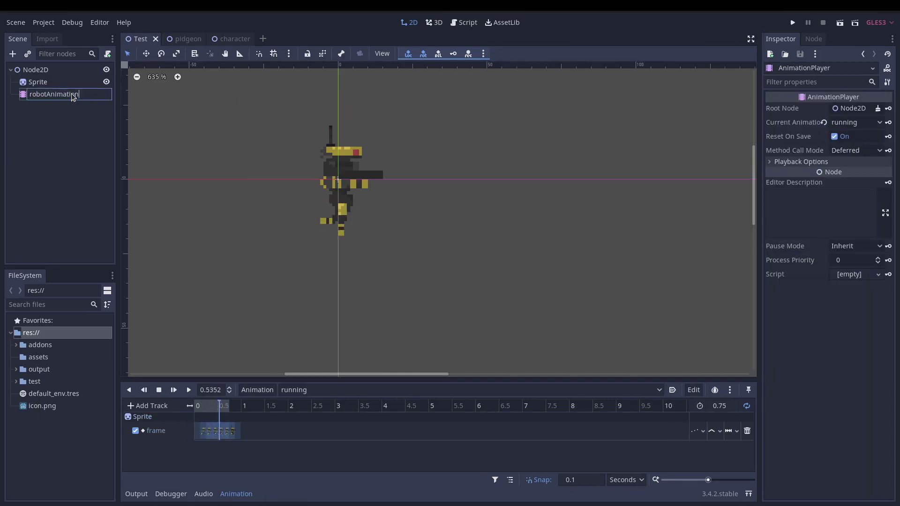
# - Rename the AnimationPlayer to robotAnimationPlayer, then import on the Sprite, raising an 'AnimationPlayer not found' alert
pyautogui.write('Player')
pyautogui.press('Return')
pyautogui.click(37, 82)
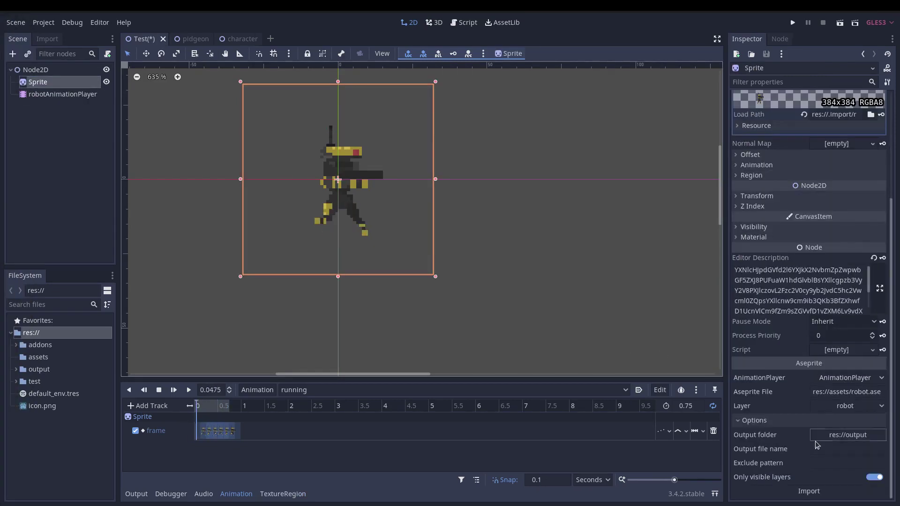
pyautogui.click(809, 492)
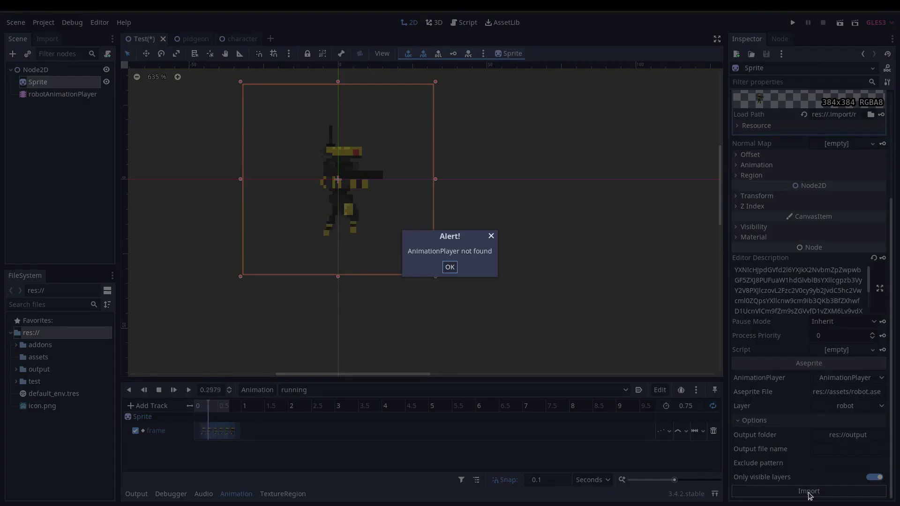
# - Dismiss the alert, set the Sprite's AnimationPlayer to robotAnimationPlayer, and import the robot sheet
pyautogui.click(451, 272)
pyautogui.click(851, 377)
pyautogui.click(851, 402)
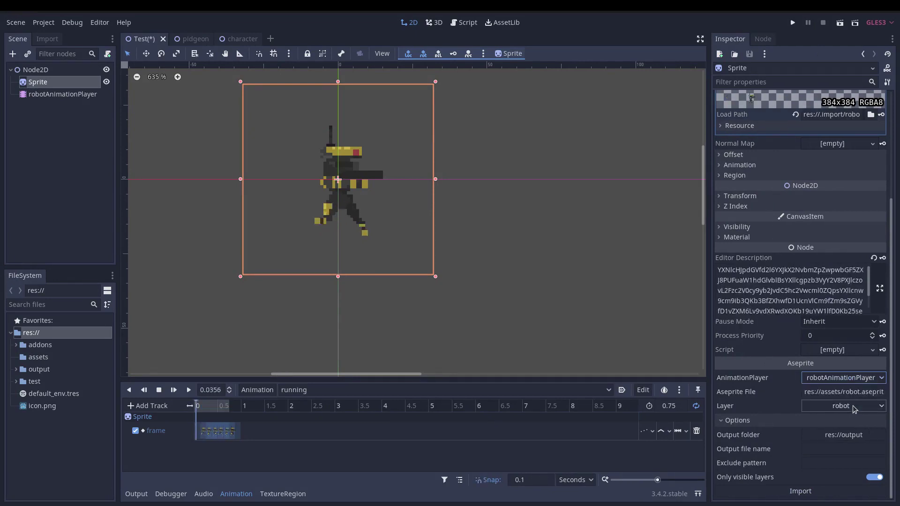
pyautogui.click(831, 489)
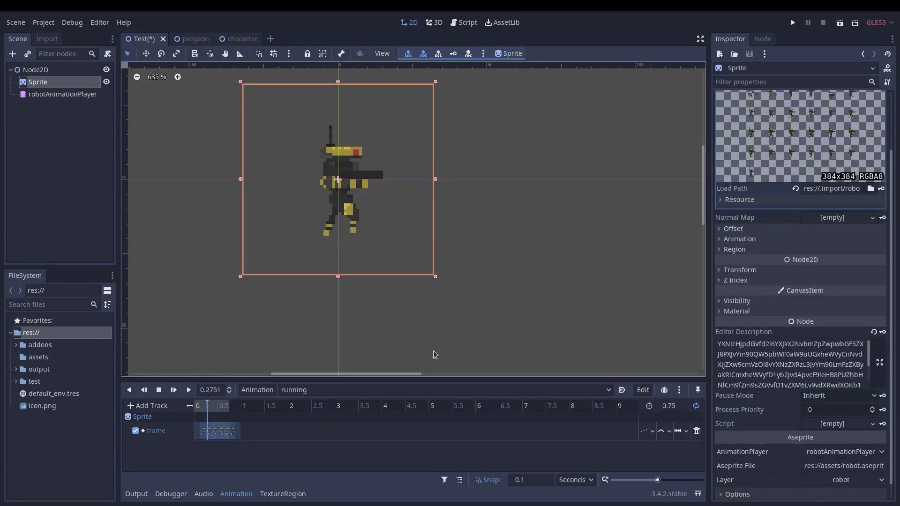
# - Preview the death animation, then play the running animation from the start
pyautogui.click(313, 391)
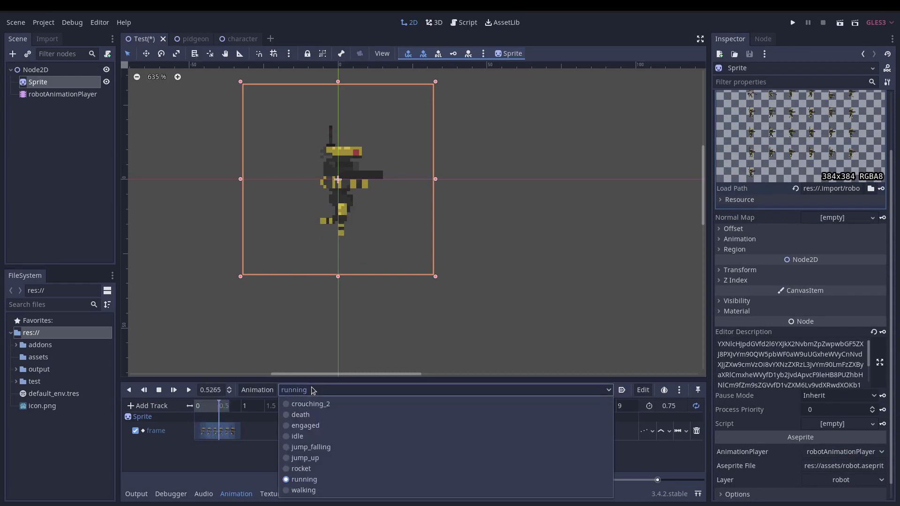
pyautogui.click(313, 391)
pyautogui.click(313, 391)
pyautogui.click(305, 416)
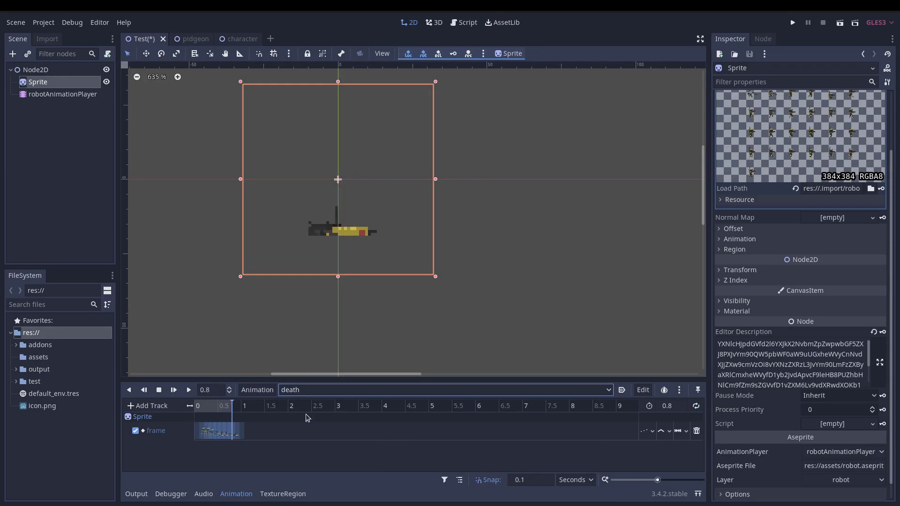
pyautogui.click(313, 391)
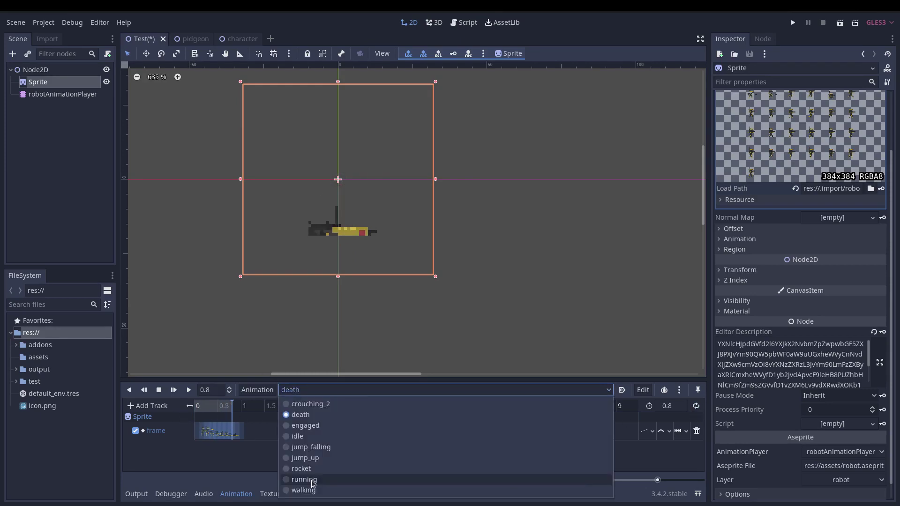
pyautogui.click(313, 486)
pyautogui.click(189, 391)
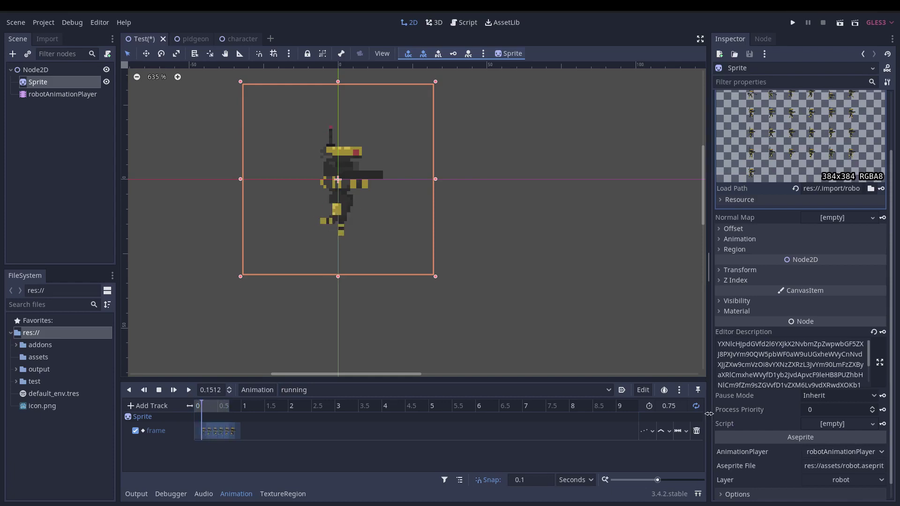
pyautogui.hotkey('alt', 'Tab')
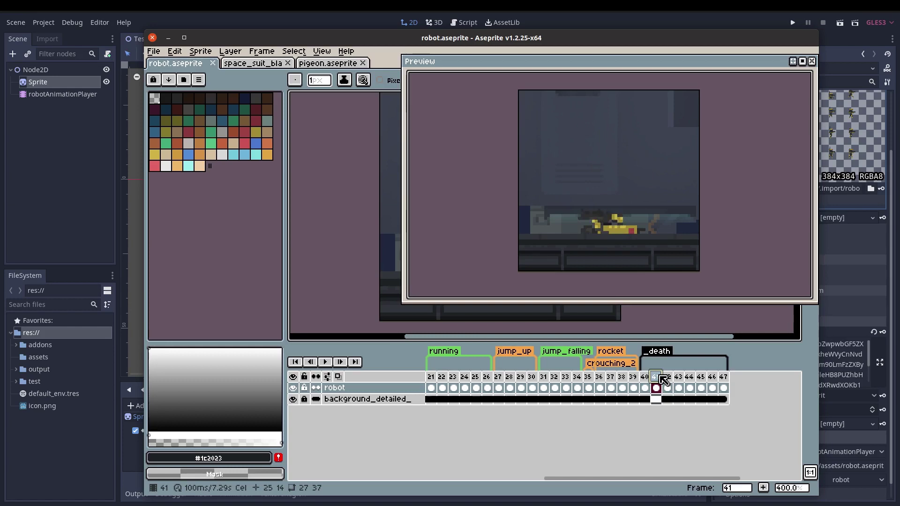
pyautogui.hotkey('alt', 'Tab')
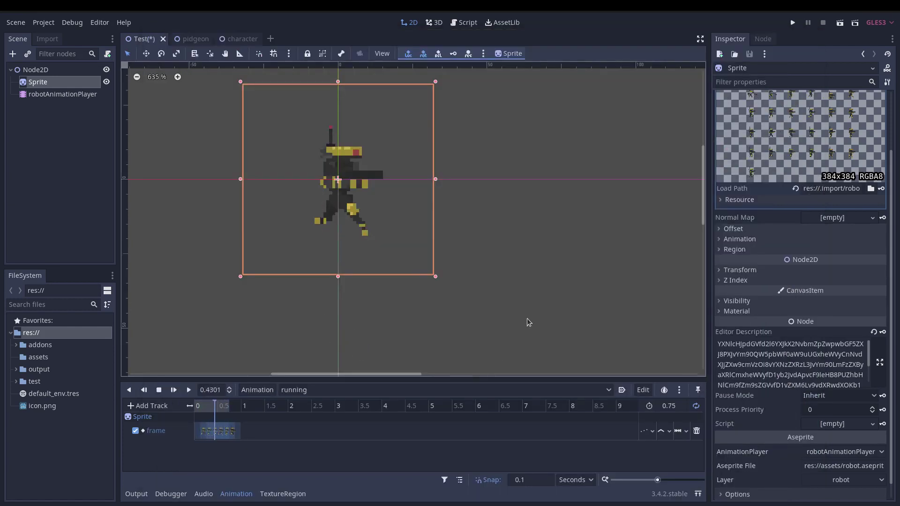
pyautogui.click(43, 22)
# - Review the Aseprite Wizard Config and tags, preview the robot's death animation, then return to Aseprite
pyautogui.moveTo(117, 111)
pyautogui.click(225, 152)
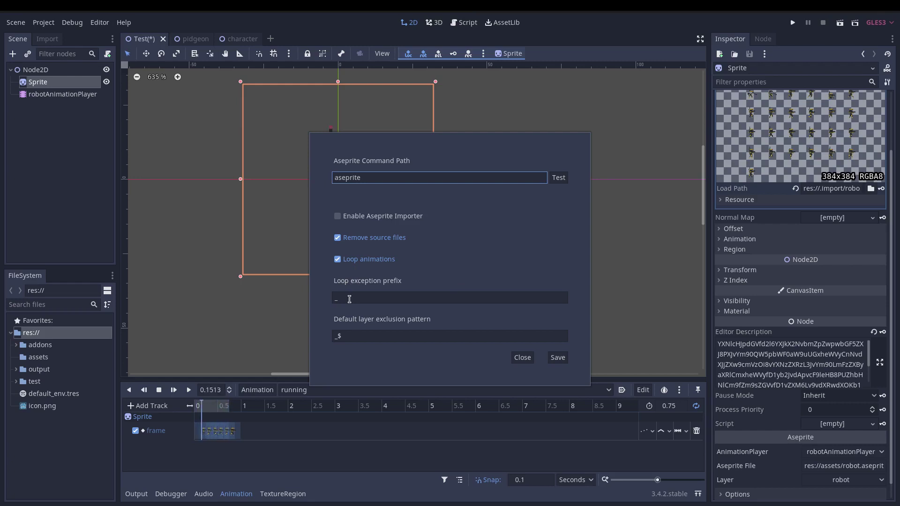
pyautogui.hotkey('alt', 'Tab')
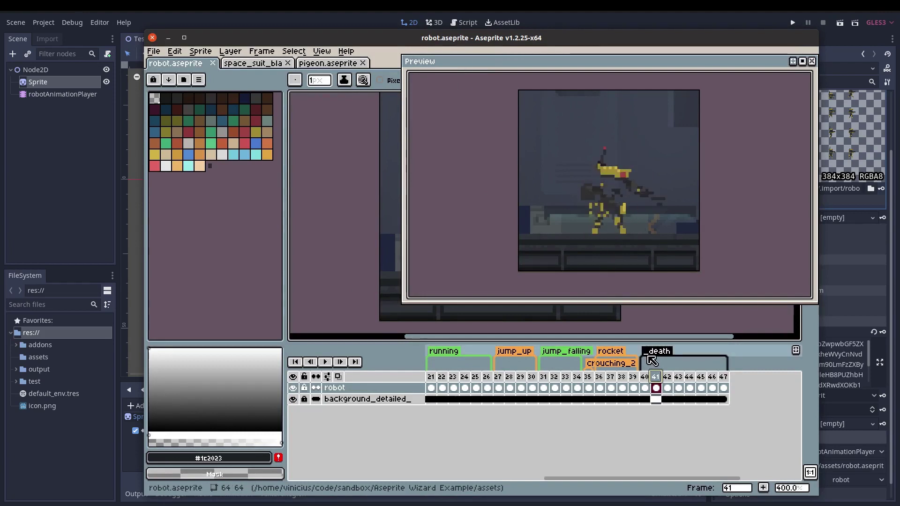
pyautogui.hotkey('alt', 'Tab')
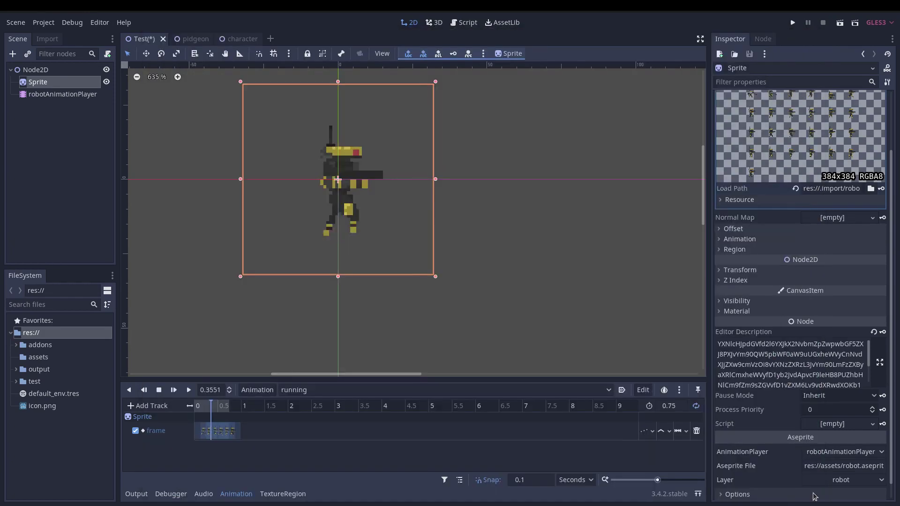
pyautogui.click(340, 389)
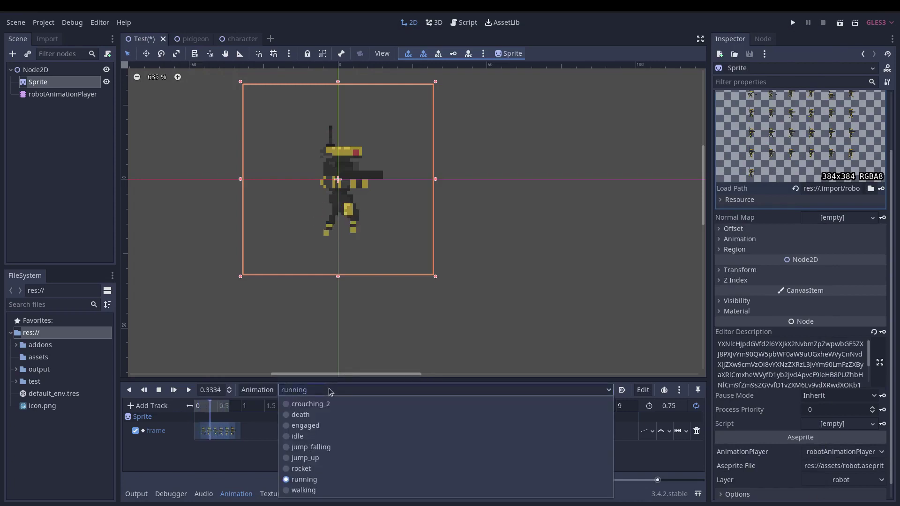
pyautogui.click(309, 414)
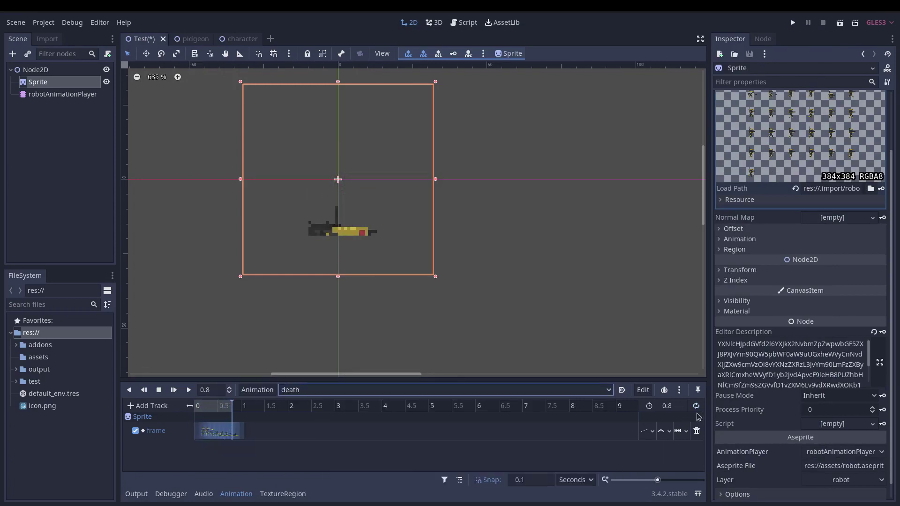
pyautogui.hotkey('alt', 'Tab')
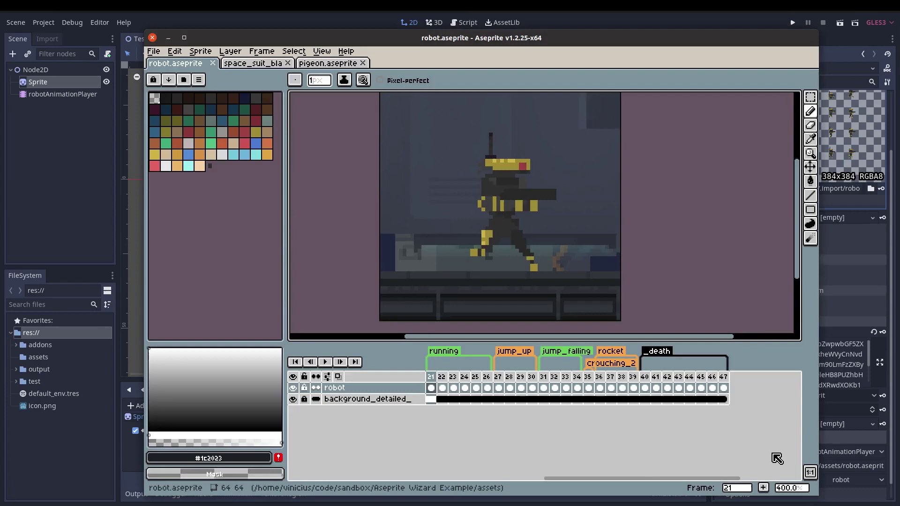
# - Preview the robot from frame 41 of the _death range and check the _death tag's properties
pyautogui.press('F7')
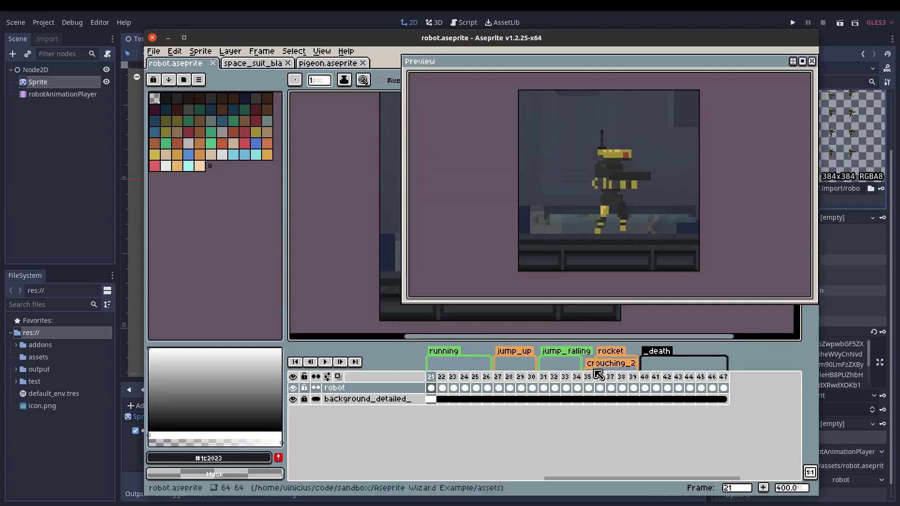
pyautogui.click(655, 377)
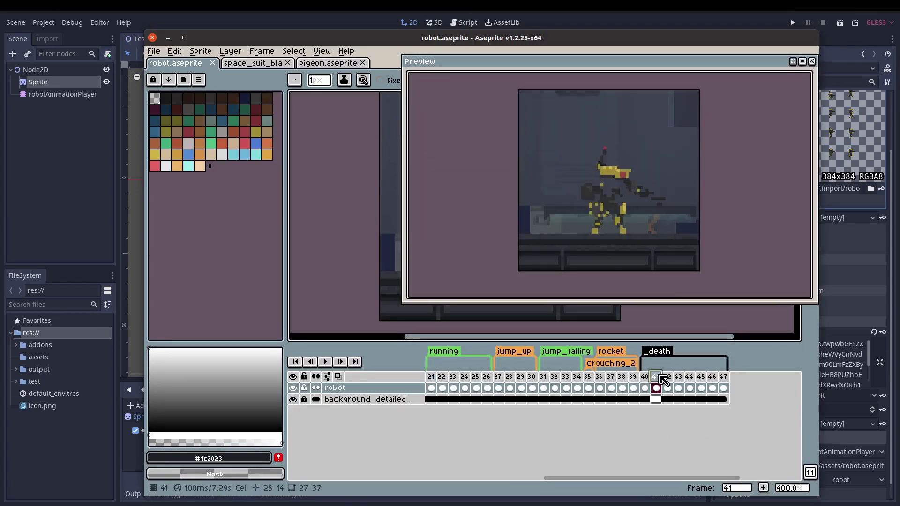
pyautogui.doubleClick(661, 353)
pyautogui.press('Escape')
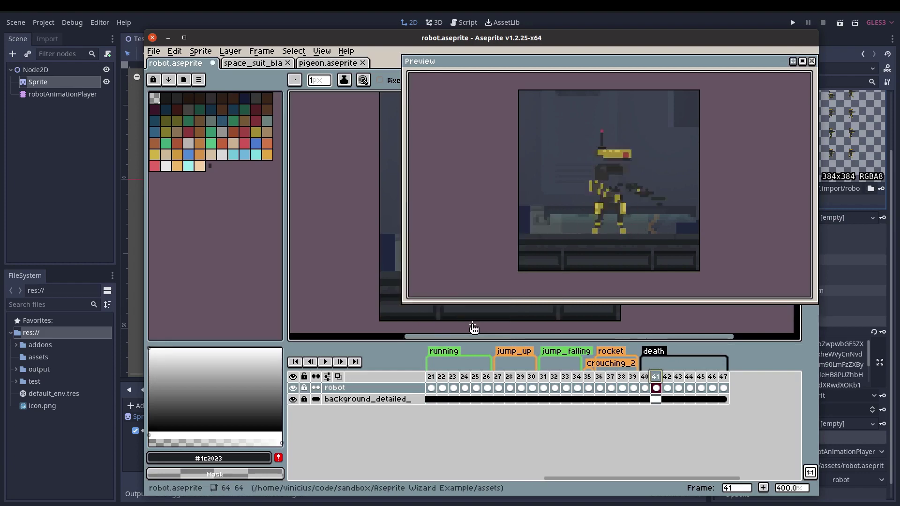
pyautogui.hotkey('alt', 'Tab')
# - Preview the death animation, then save wizard settings with looping off and loop_ as exception prefix
pyautogui.click(347, 390)
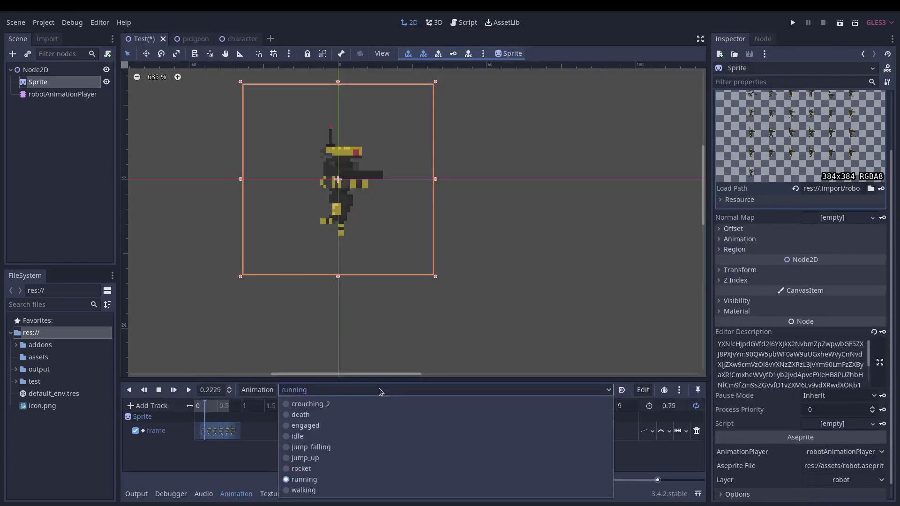
pyautogui.click(348, 414)
pyautogui.click(44, 22)
pyautogui.moveTo(41, 112)
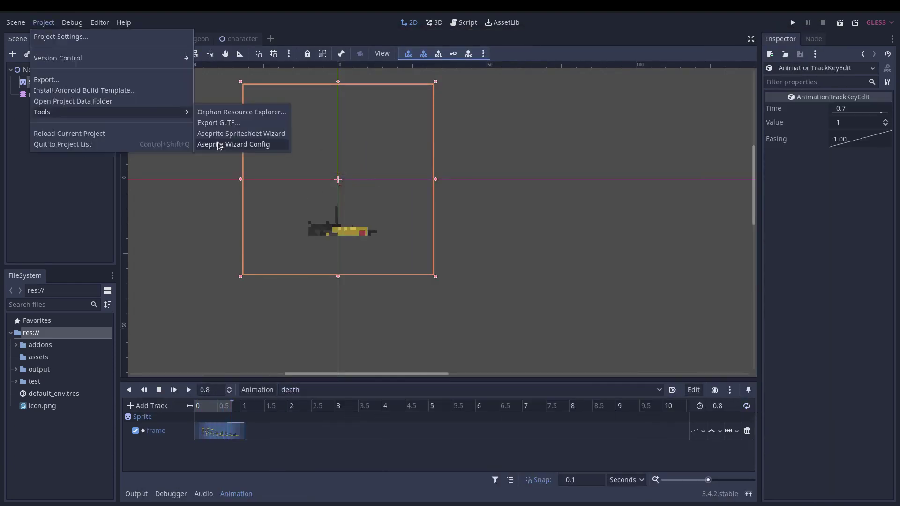
pyautogui.click(221, 145)
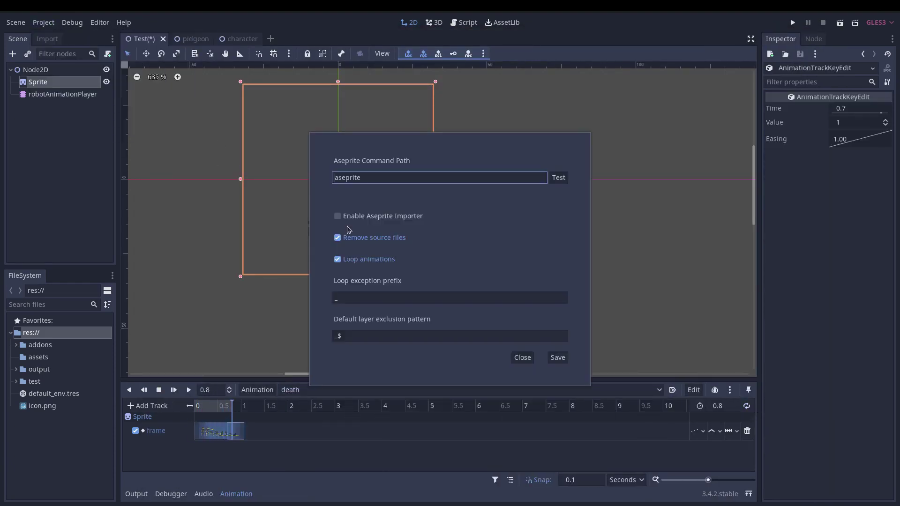
pyautogui.click(347, 297)
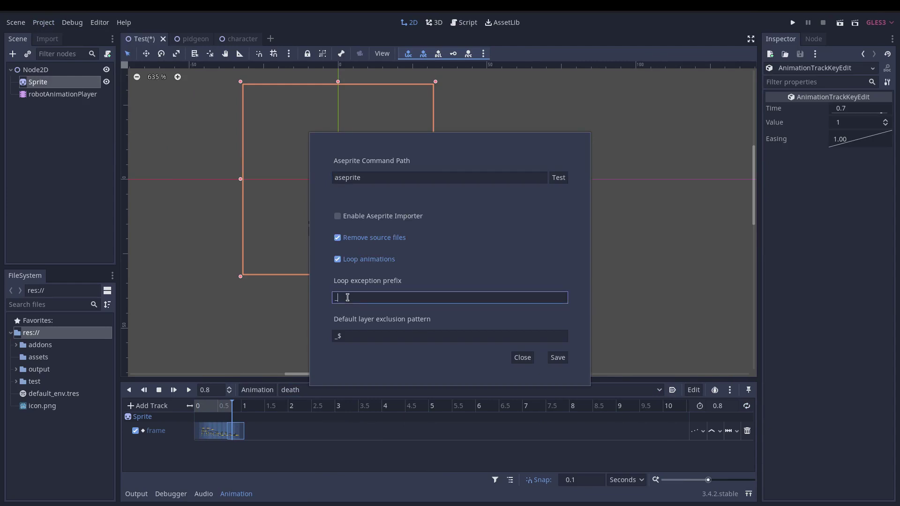
pyautogui.click(336, 265)
pyautogui.click(558, 358)
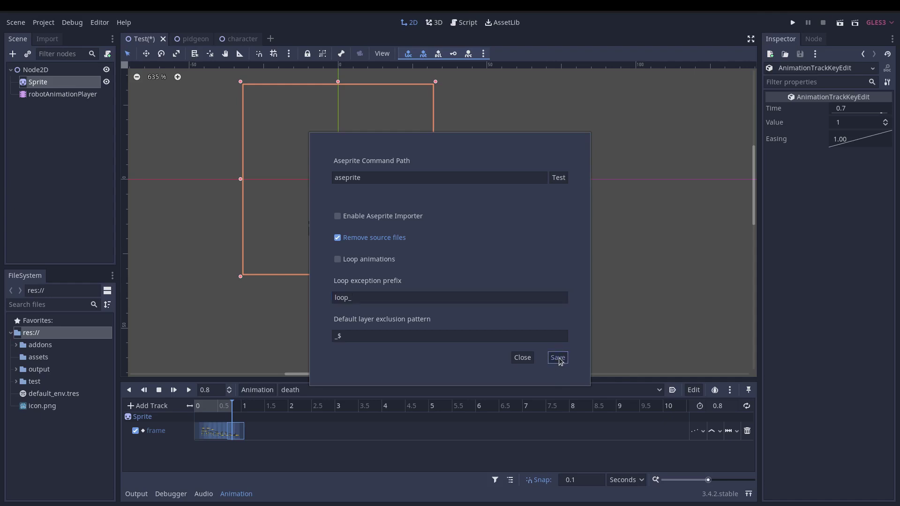
pyautogui.hotkey('alt', 'Tab')
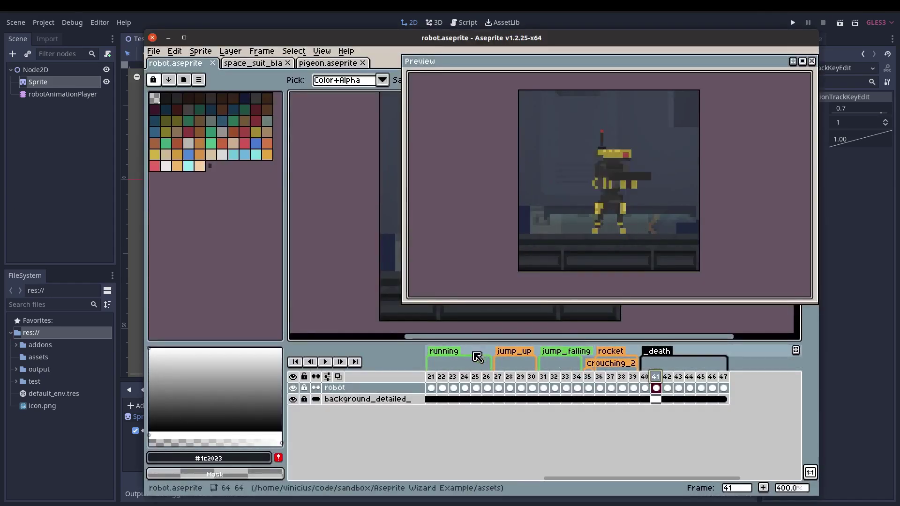
# - Rename the running tag to loop_running and save robot.aseprite
pyautogui.doubleClick(443, 352)
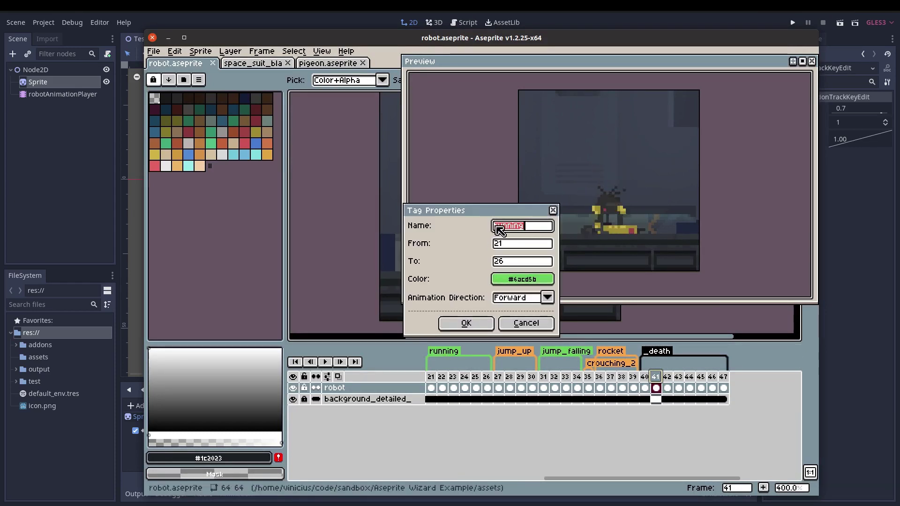
pyautogui.click(500, 229)
pyautogui.write('loop_')
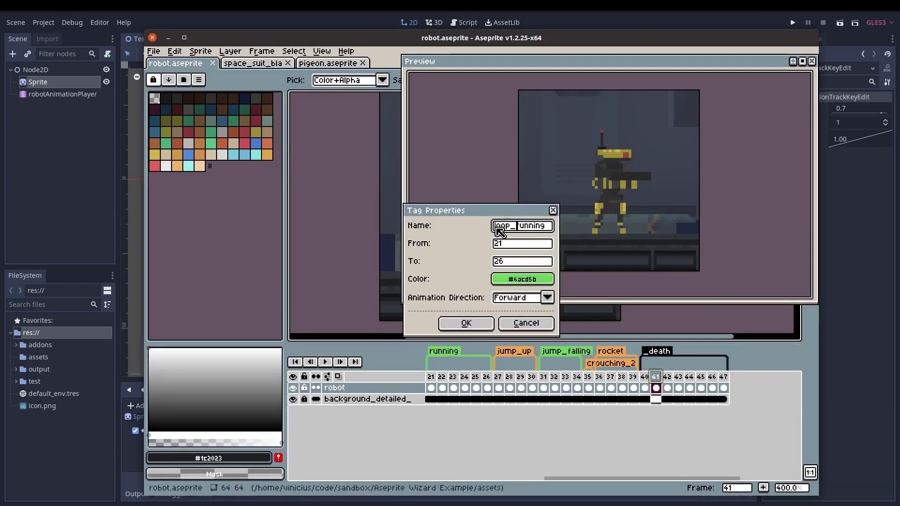
pyautogui.click(467, 322)
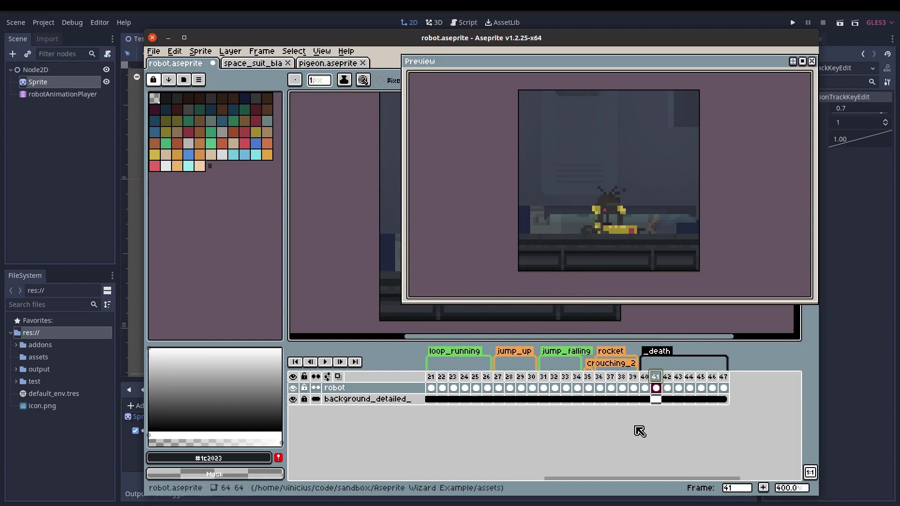
pyautogui.hotkey('ctrl', 's')
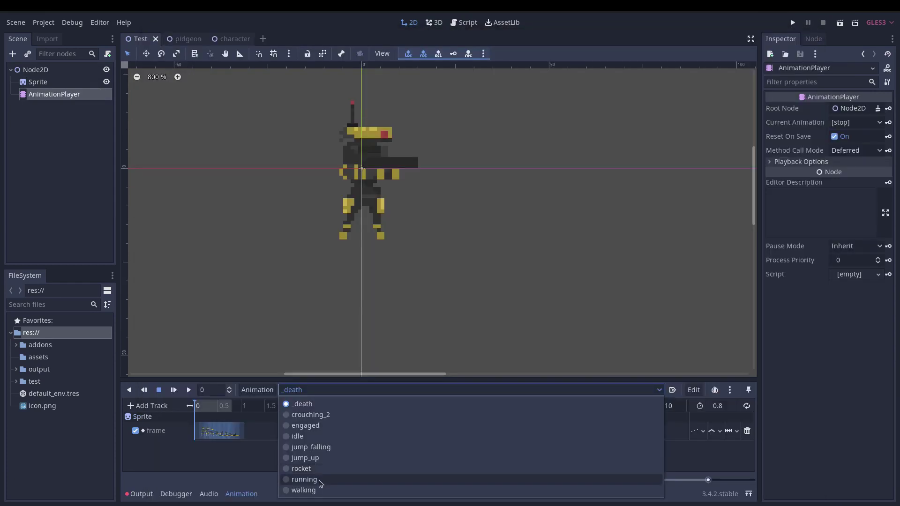
# - Play the running animation, then switch the preview to idle, engaged and finally rocket
pyautogui.click(305, 480)
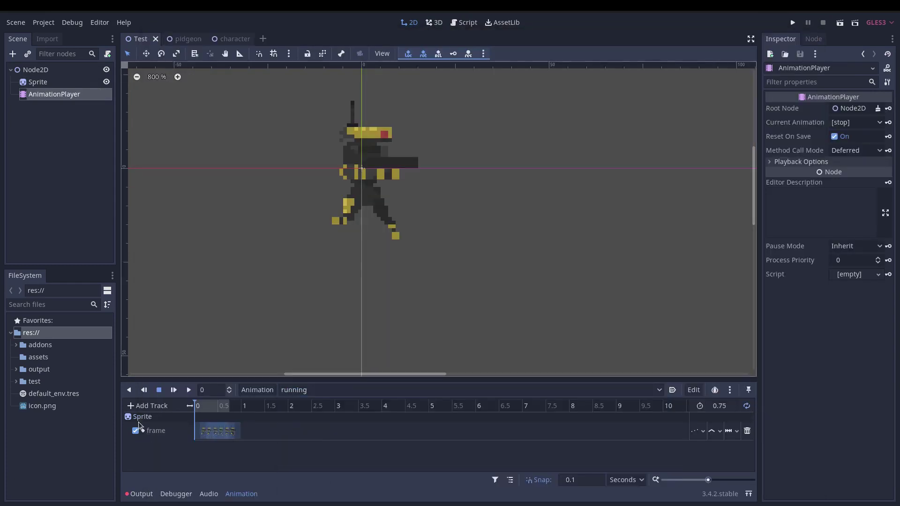
pyautogui.click(188, 391)
pyautogui.click(291, 390)
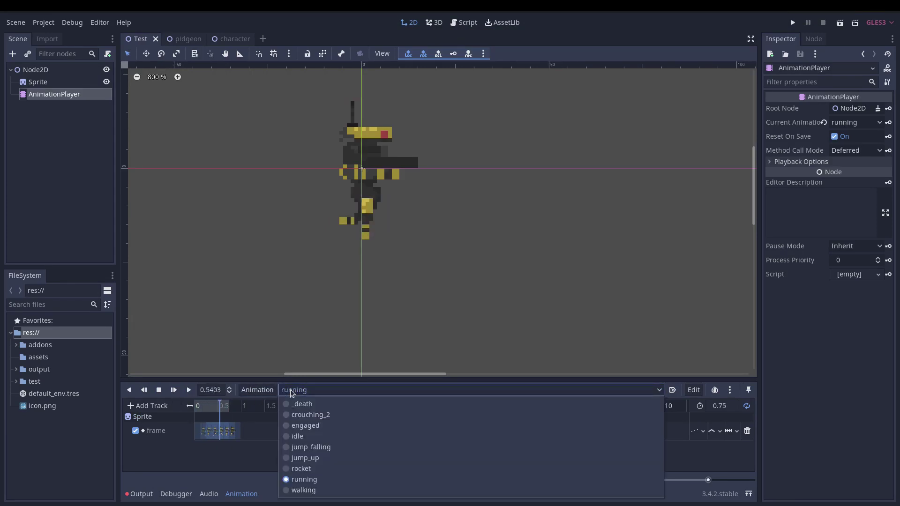
pyautogui.click(306, 436)
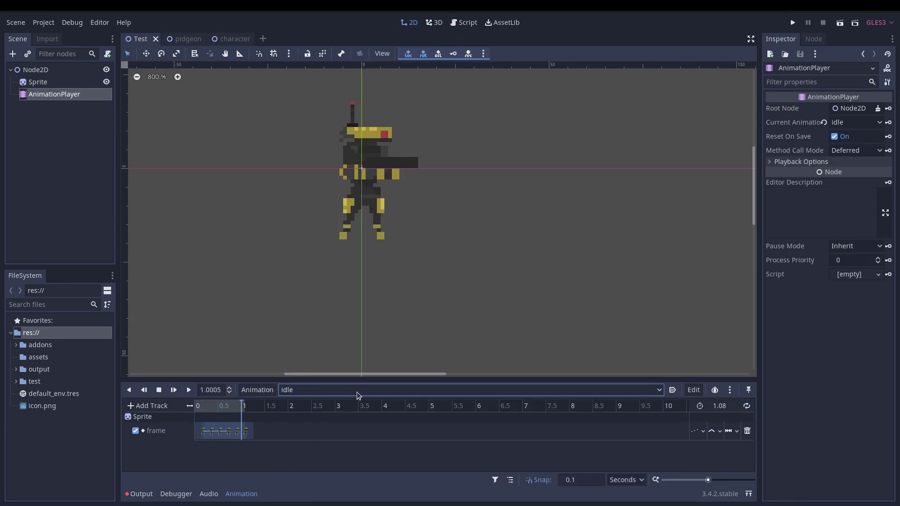
pyautogui.click(352, 393)
pyautogui.click(347, 423)
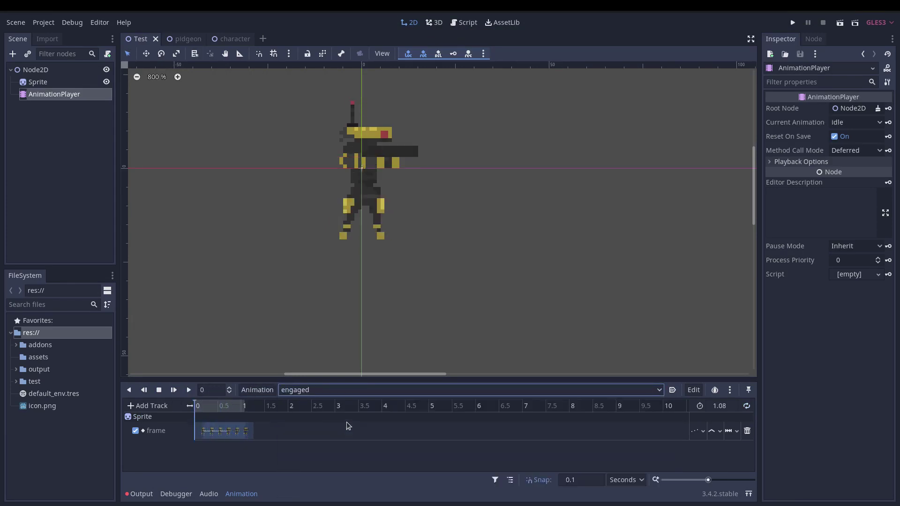
pyautogui.click(468, 393)
pyautogui.click(400, 468)
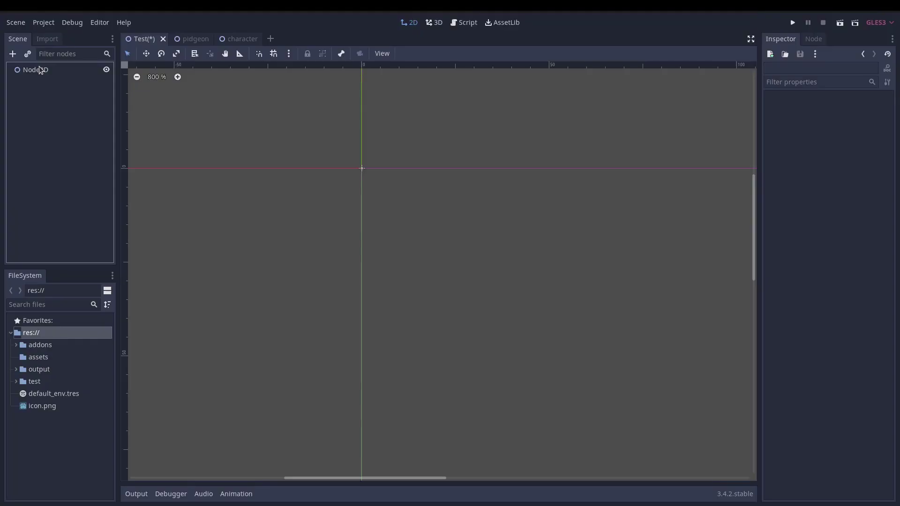
# - Add an AnimatedSprite as a child of the Node2D root
pyautogui.click(38, 68)
pyautogui.hotkey('ctrl', 'a')
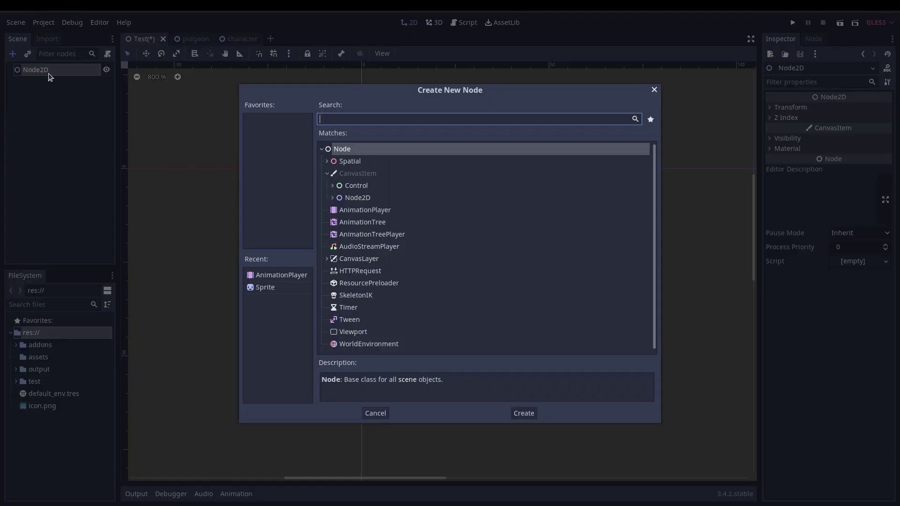
pyautogui.write('animated')
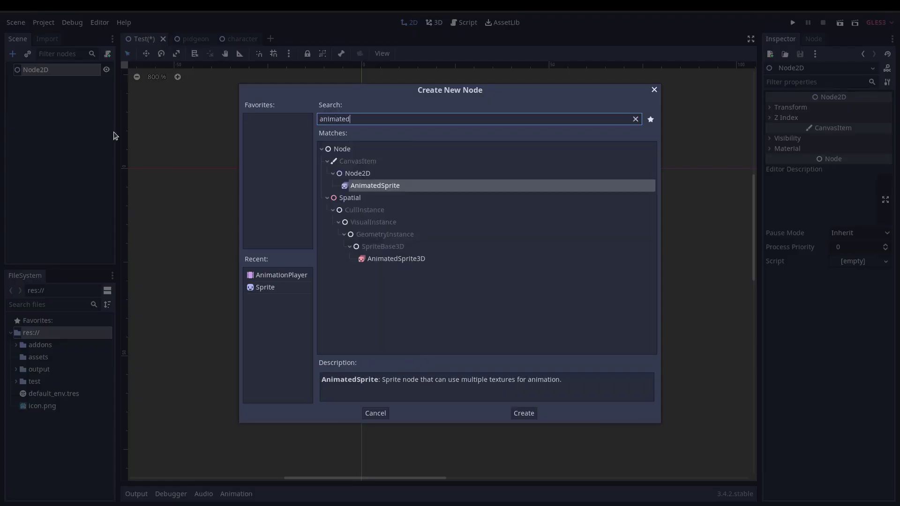
pyautogui.press('Return')
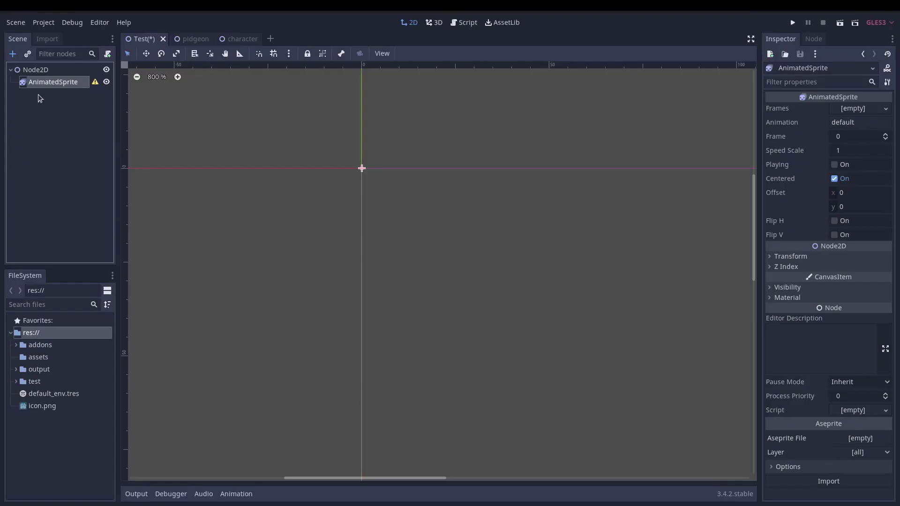
# - Import robot.aseprite into the sprite and set it playing the running animation
pyautogui.click(854, 438)
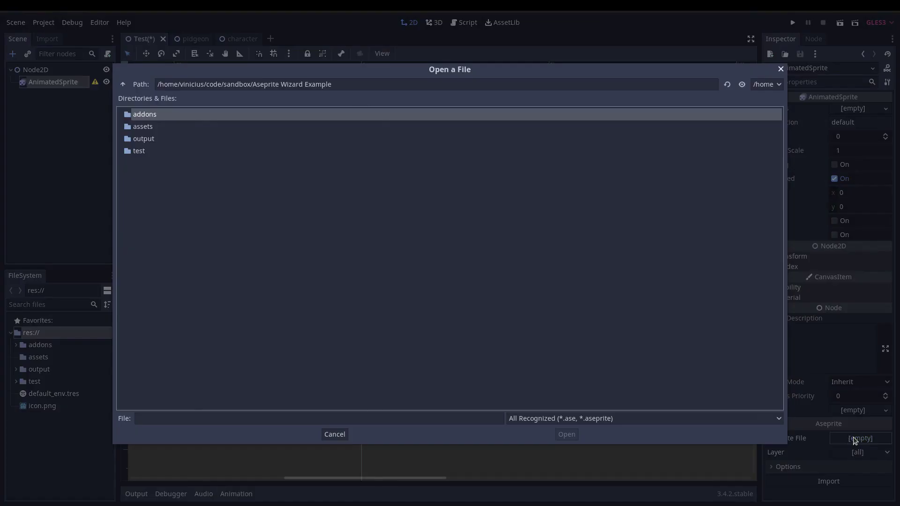
pyautogui.doubleClick(161, 128)
pyautogui.doubleClick(160, 126)
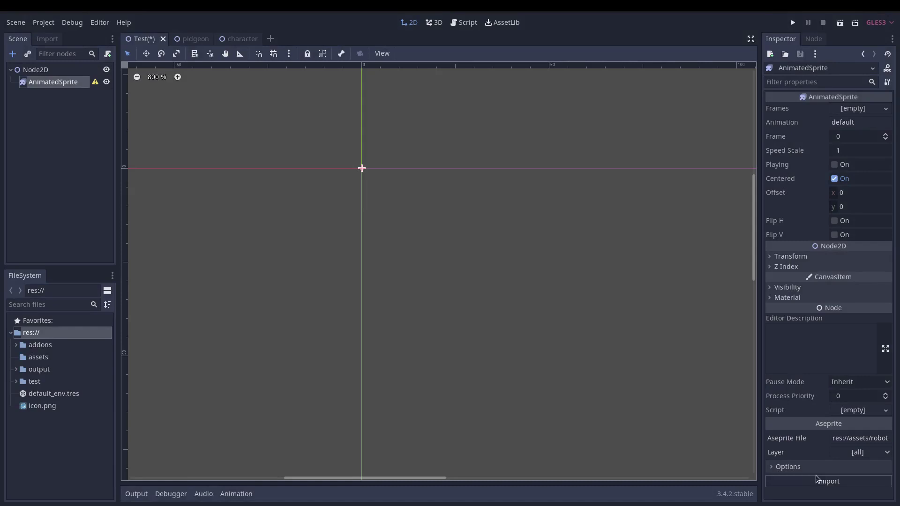
pyautogui.click(802, 467)
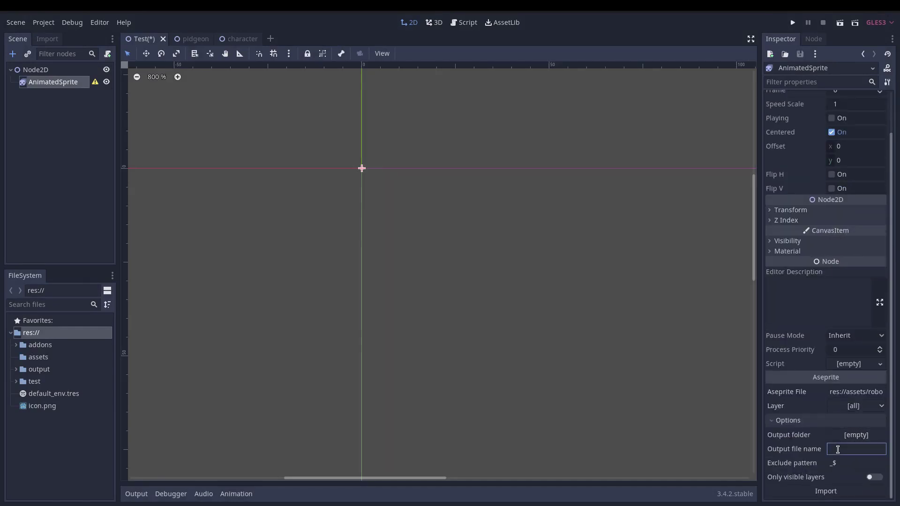
pyautogui.click(836, 493)
pyautogui.click(855, 121)
pyautogui.click(852, 223)
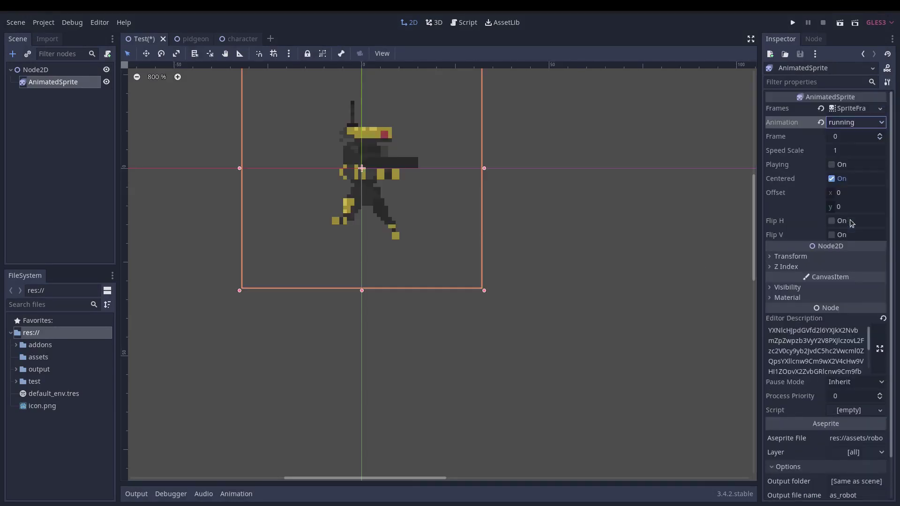
pyautogui.click(831, 164)
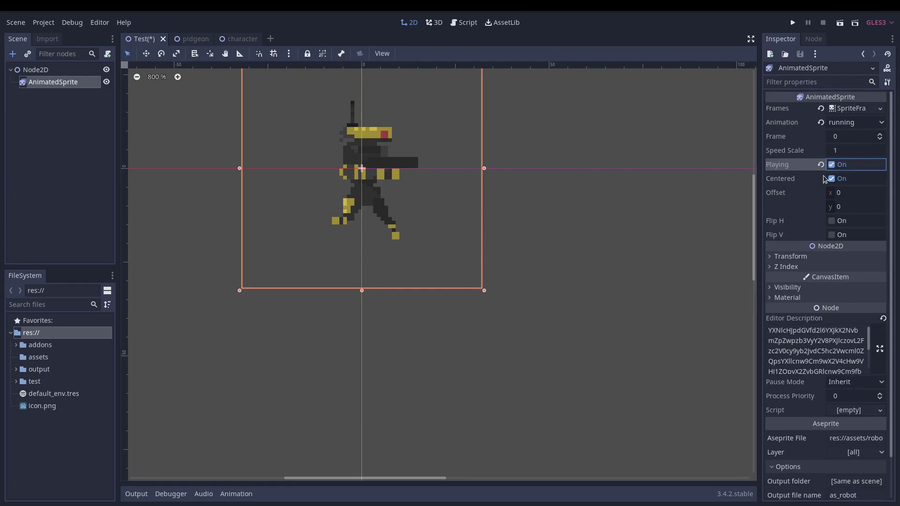
pyautogui.click(851, 108)
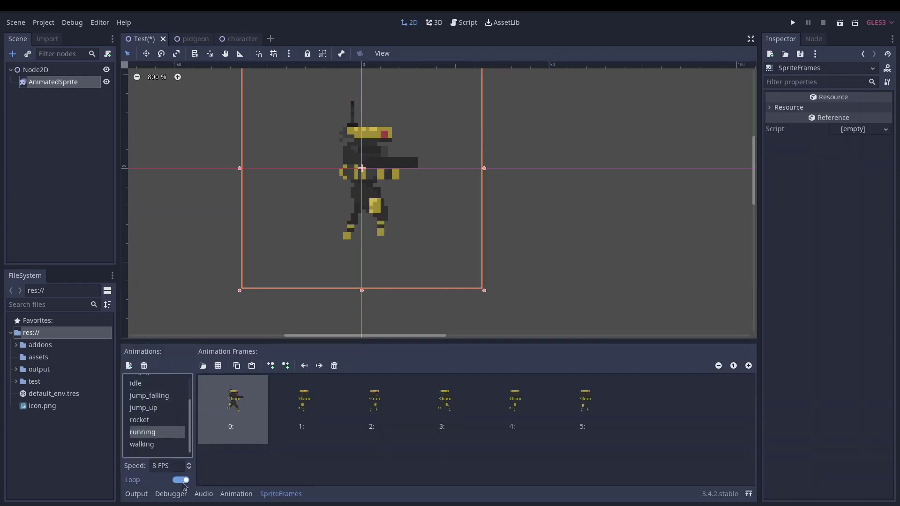
# - View the rocket animation's frames, then launch the Aseprite Spritesheet Wizard from Project > Tools
pyautogui.click(153, 420)
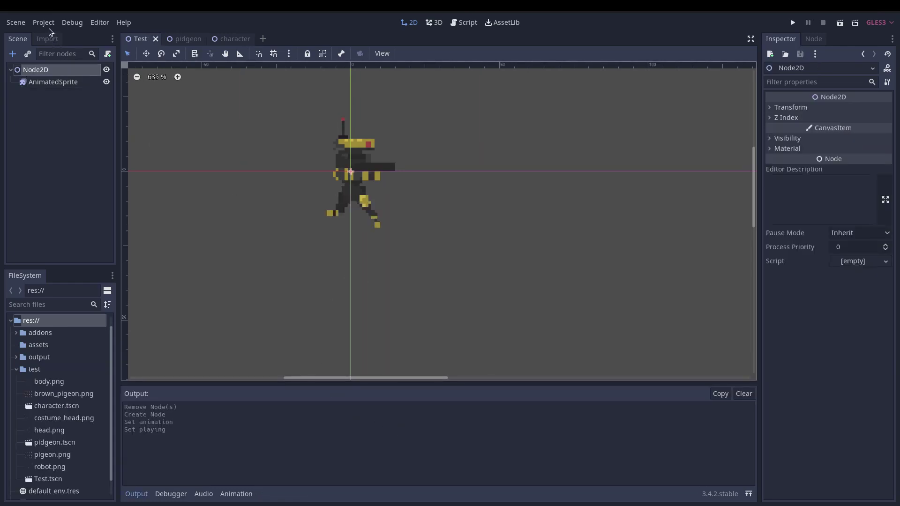
pyautogui.click(48, 26)
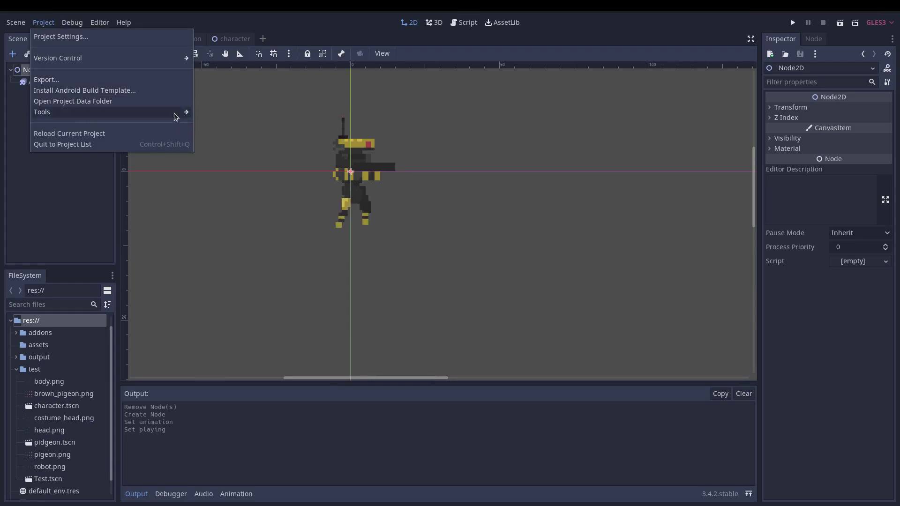
pyautogui.moveTo(180, 113)
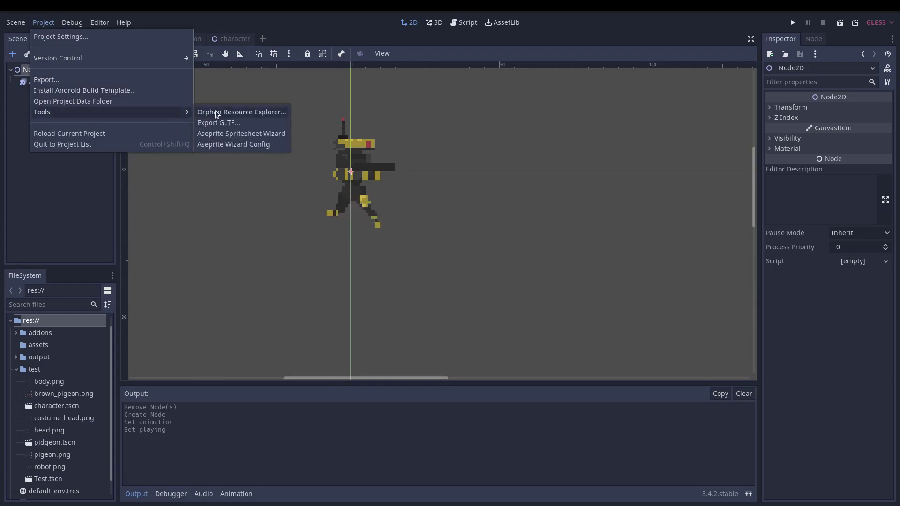
pyautogui.click(232, 134)
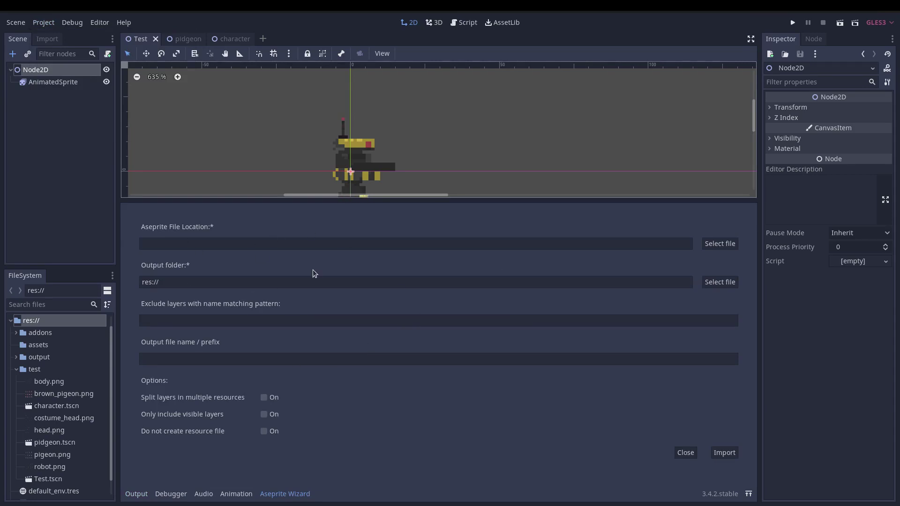
# - Select assets/space_suit_black_and_blue.aseprite as the wizard's source file
pyautogui.moveTo(355, 429)
pyautogui.click(732, 244)
pyautogui.doubleClick(142, 127)
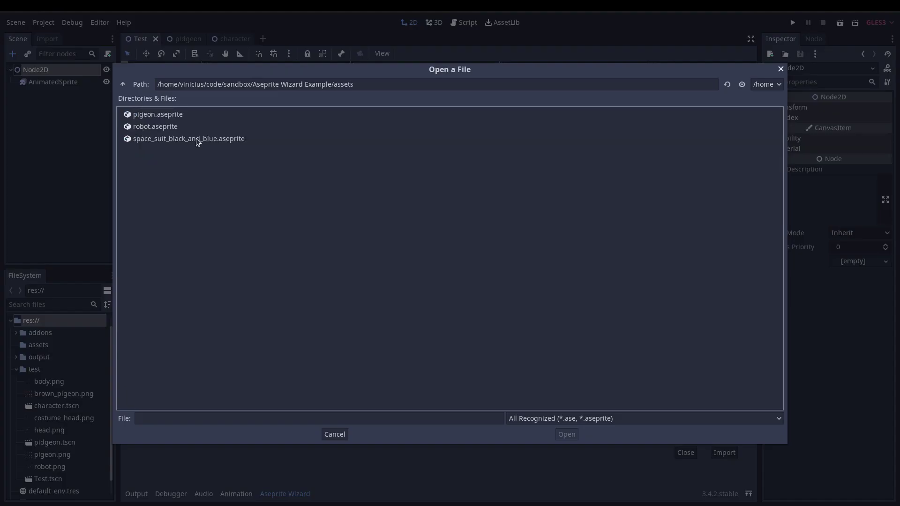
pyautogui.doubleClick(177, 139)
# - Create res://output/character as the output folder and import with layers split
pyautogui.click(718, 282)
pyautogui.doubleClick(145, 139)
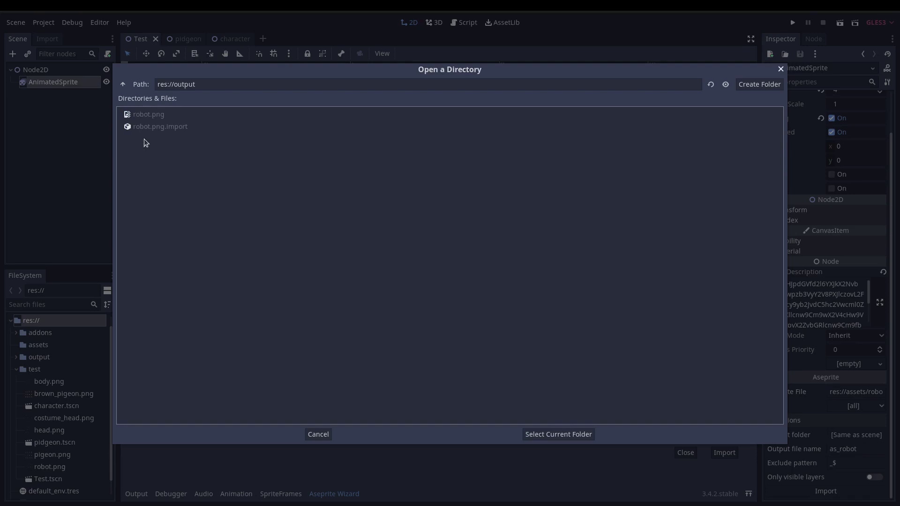
pyautogui.click(759, 85)
pyautogui.write('charac')
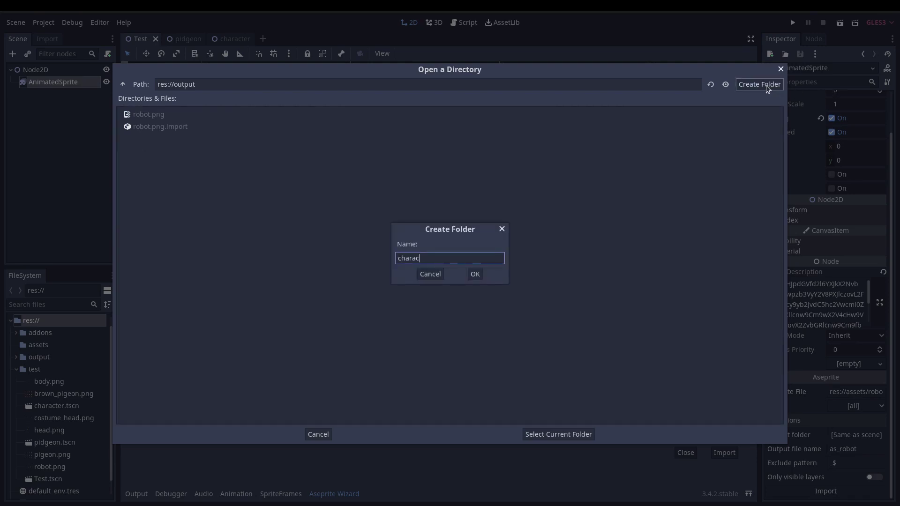
pyautogui.write('ter')
pyautogui.press('Return')
pyautogui.click(539, 435)
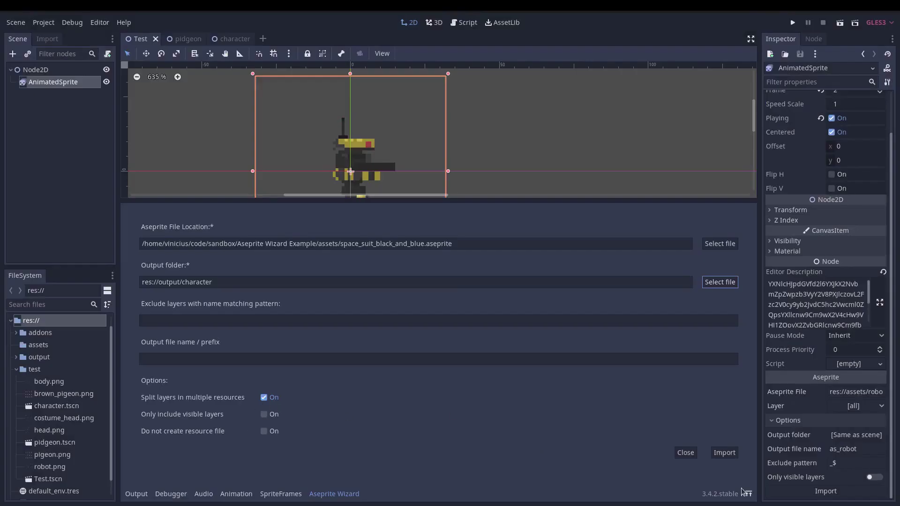
pyautogui.click(730, 454)
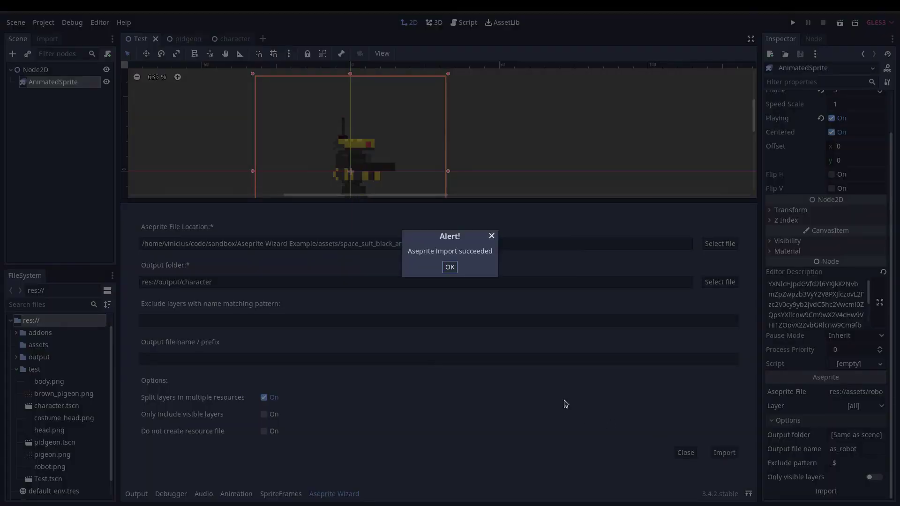
pyautogui.click(450, 266)
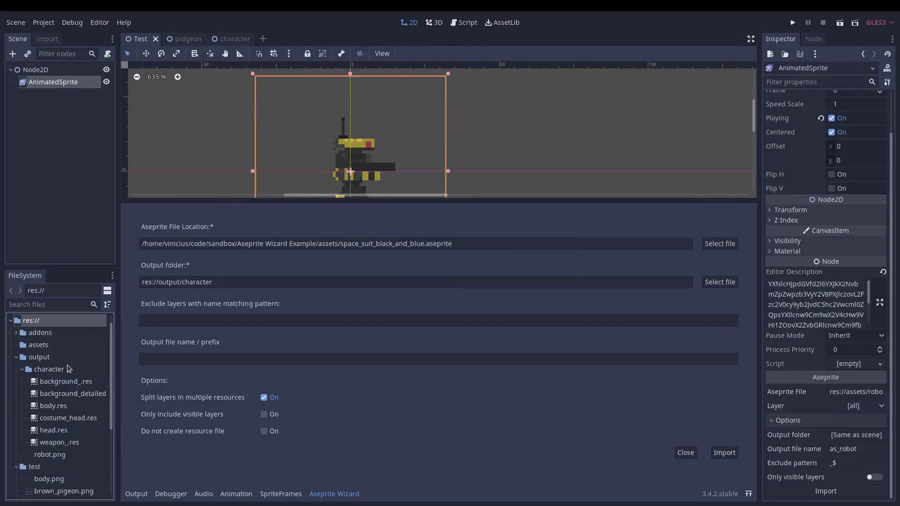
# - Assign head.res to the AnimatedSprite's frames and show its idle animation
pyautogui.click(53, 406)
pyautogui.click(70, 419)
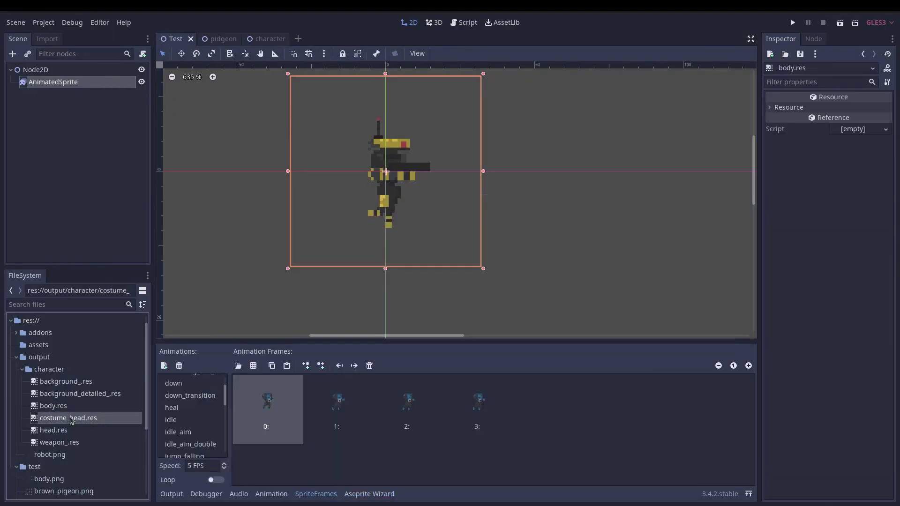
pyautogui.click(56, 430)
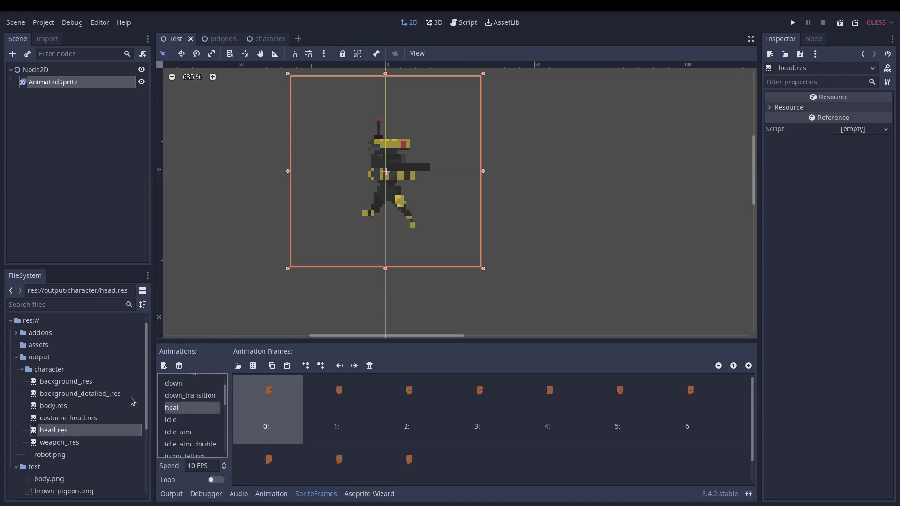
pyautogui.moveTo(0, 392)
pyautogui.moveTo(59, 430); pyautogui.dragTo(861, 109)
pyautogui.click(850, 123)
pyautogui.click(833, 215)
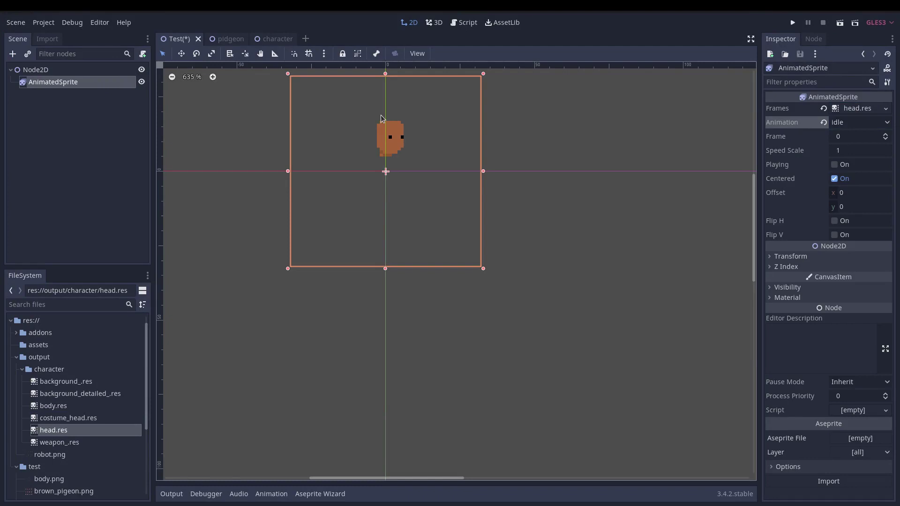
# - Duplicate the sprite twice using body.res and costume_head.res, toggling the head layer to compare
pyautogui.hotkey('ctrl', 'd')
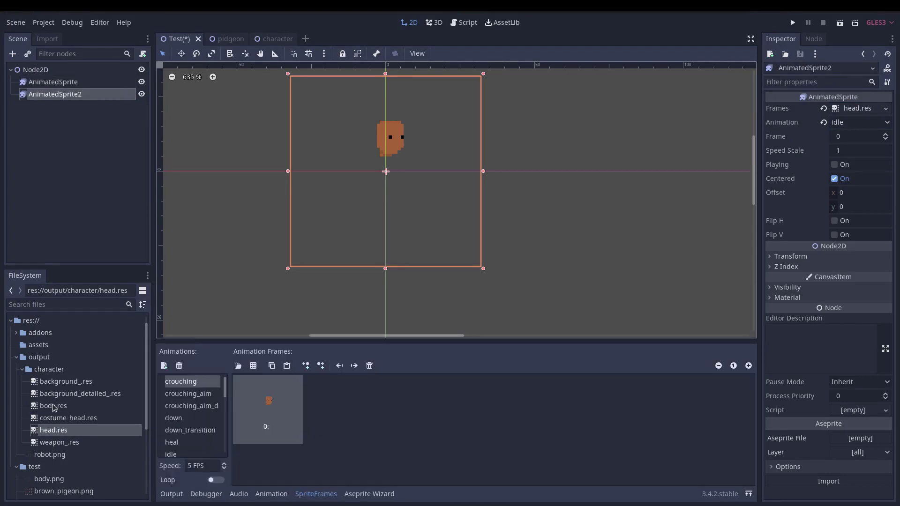
pyautogui.moveTo(54, 407); pyautogui.dragTo(848, 112)
pyautogui.hotkey('ctrl', 'd')
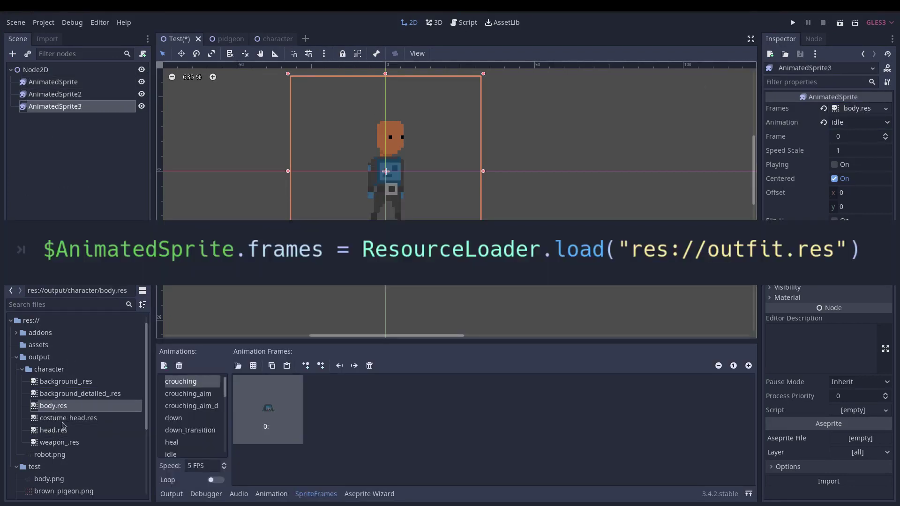
pyautogui.moveTo(68, 417); pyautogui.dragTo(859, 108)
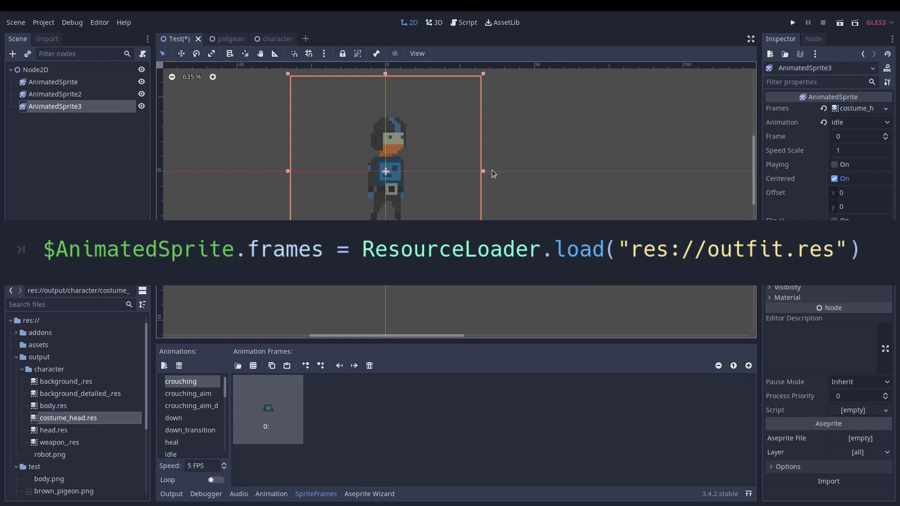
pyautogui.click(142, 82)
pyautogui.click(142, 82)
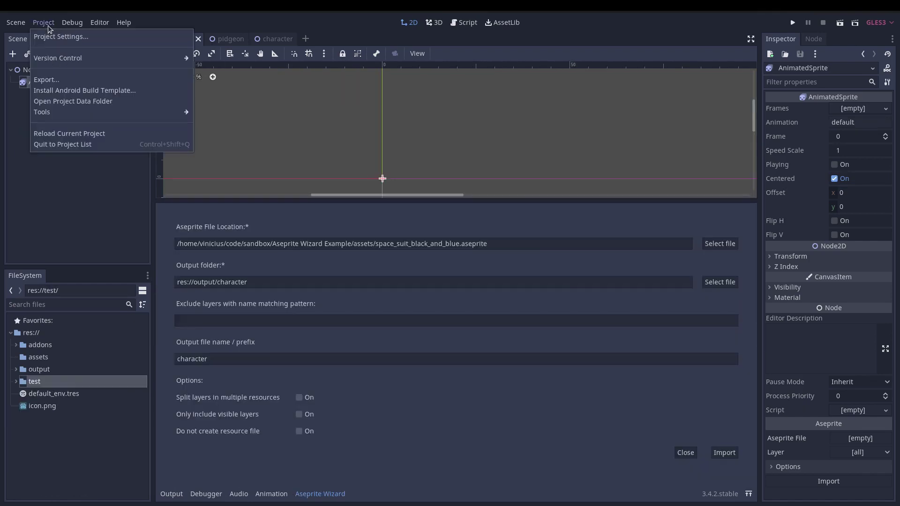
# - Enable the Aseprite Importer in the wizard config, save, and expand the assets folder
pyautogui.moveTo(90, 115)
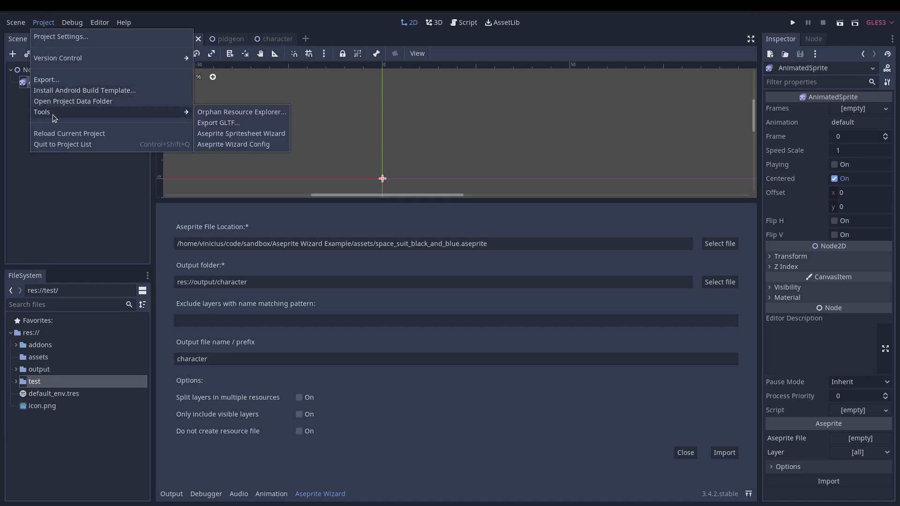
pyautogui.click(221, 145)
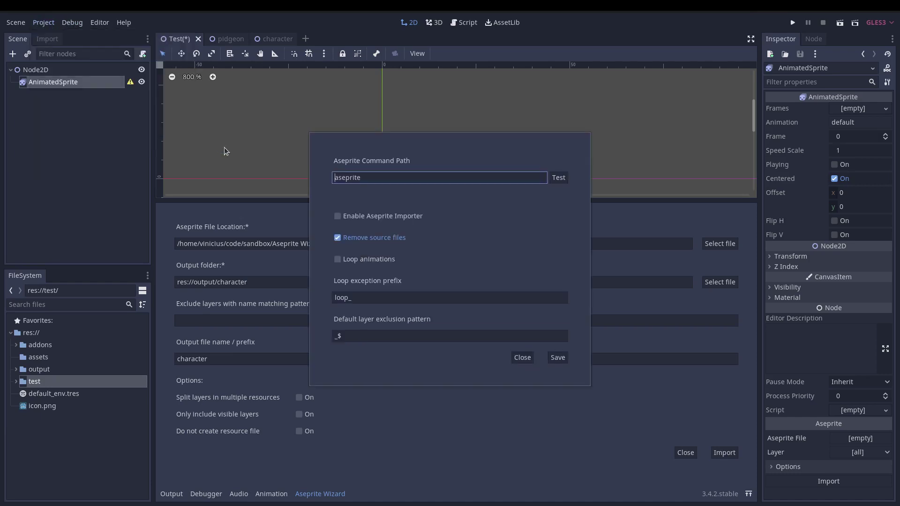
pyautogui.click(367, 218)
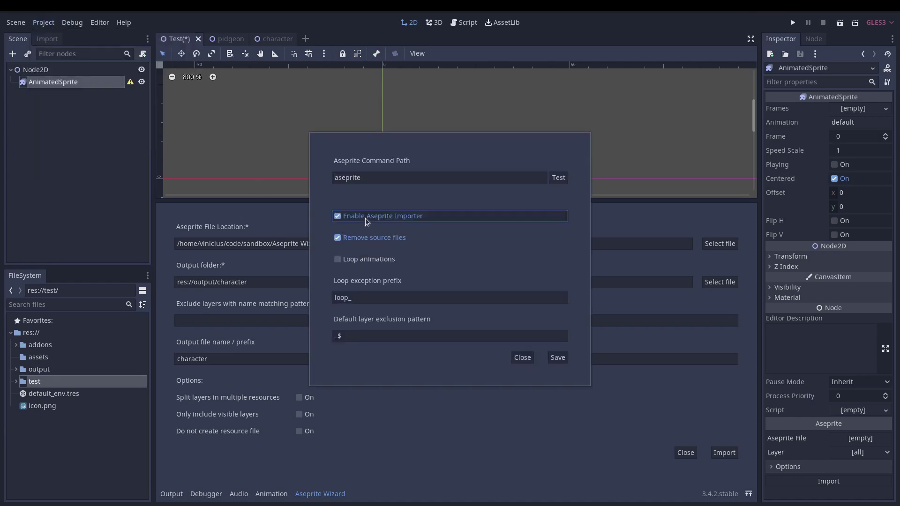
pyautogui.click(559, 357)
pyautogui.click(17, 357)
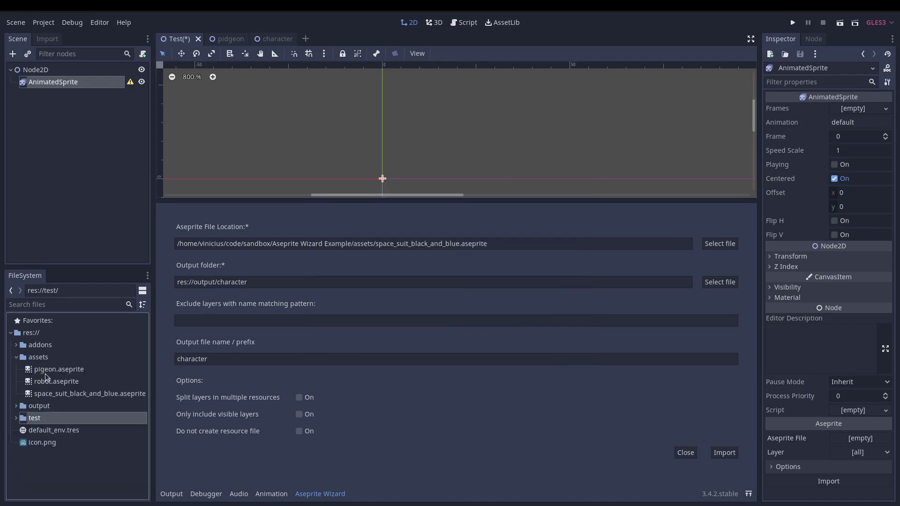
# - Give the AnimatedSprite robot.aseprite frames playing running, then open robot.aseprite in Aseprite
pyautogui.doubleClick(58, 372)
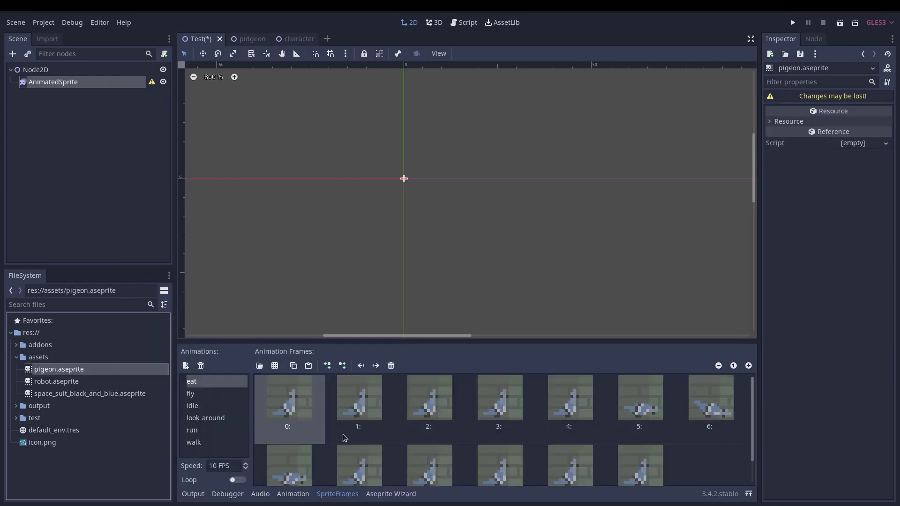
pyautogui.click(109, 380)
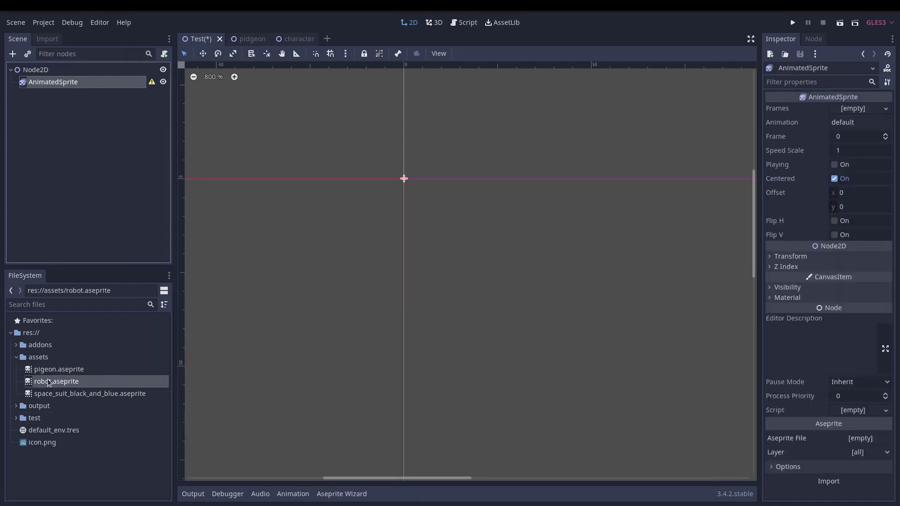
pyautogui.moveTo(48, 384); pyautogui.dragTo(844, 108)
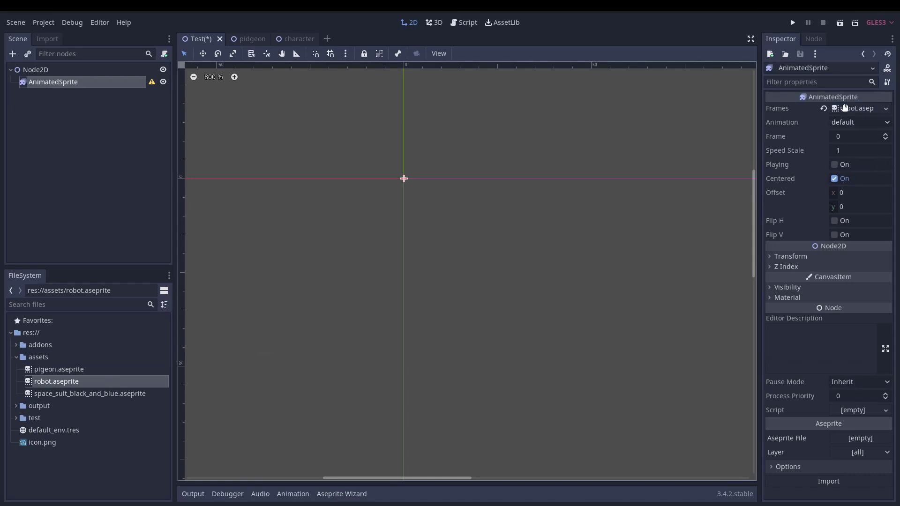
pyautogui.click(870, 123)
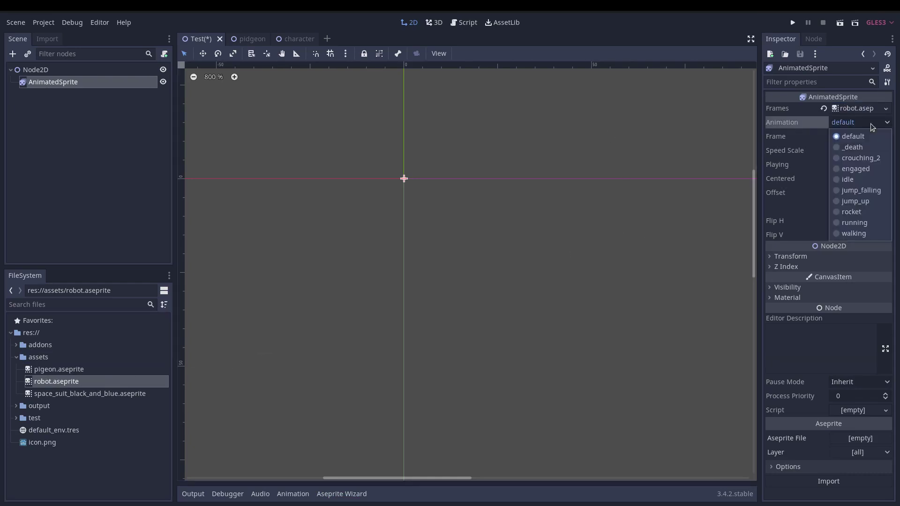
pyautogui.click(854, 222)
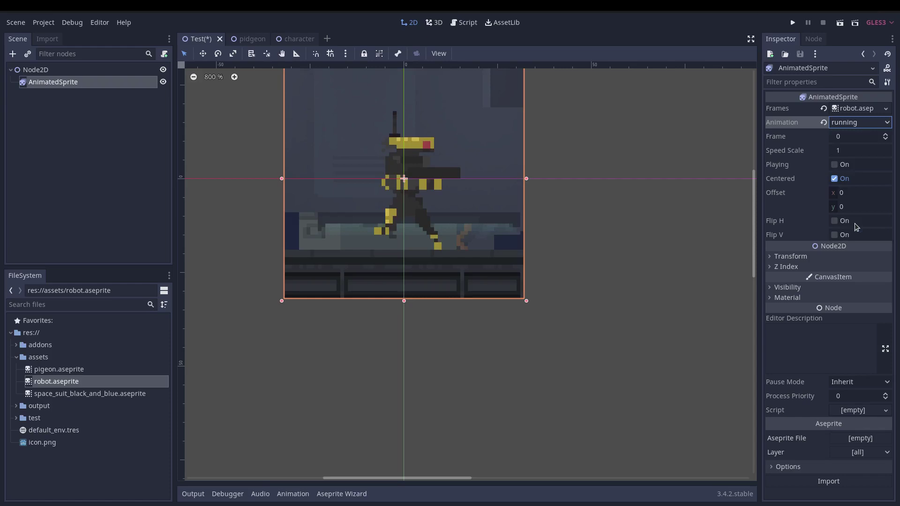
pyautogui.scroll(4, 494, 130)
pyautogui.scroll(-5, 494, 131)
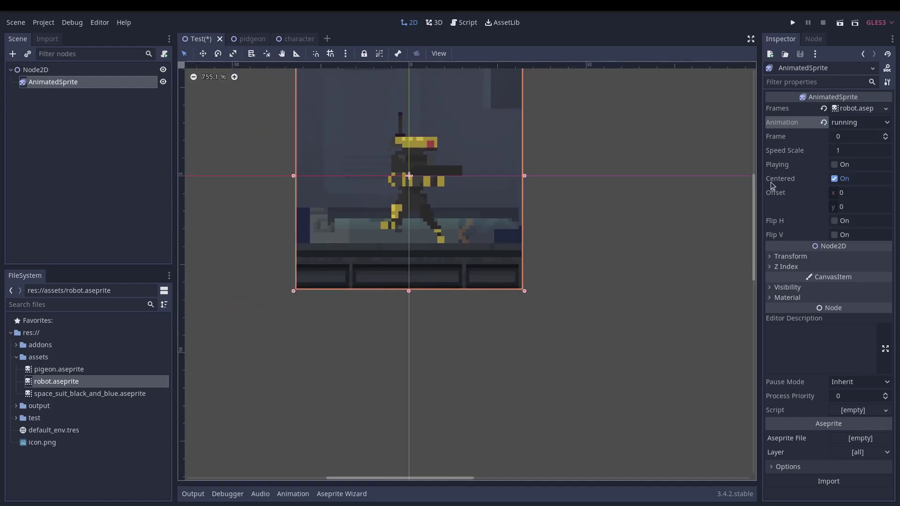
pyautogui.click(834, 165)
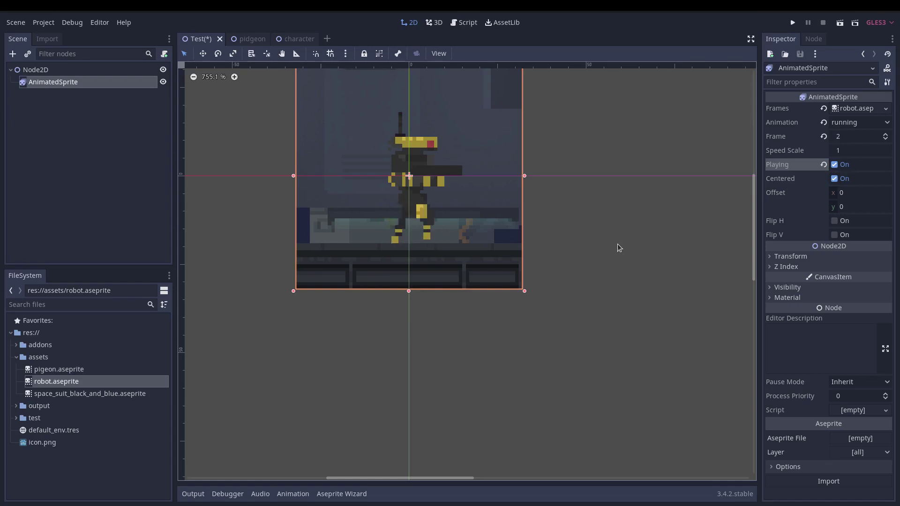
pyautogui.doubleClick(36, 385)
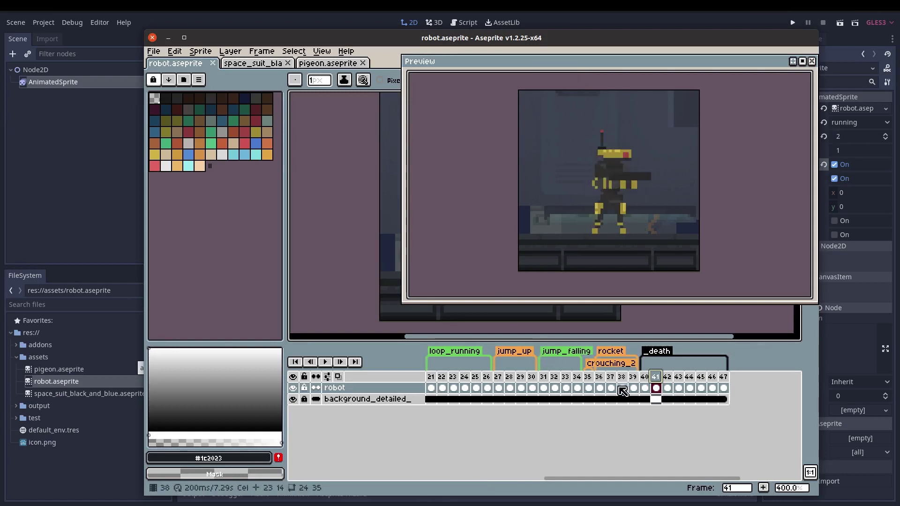
# - Scroll the robot's timeline to frame 23 and move the Preview window aside
pyautogui.hscroll(-1, 483, 406)
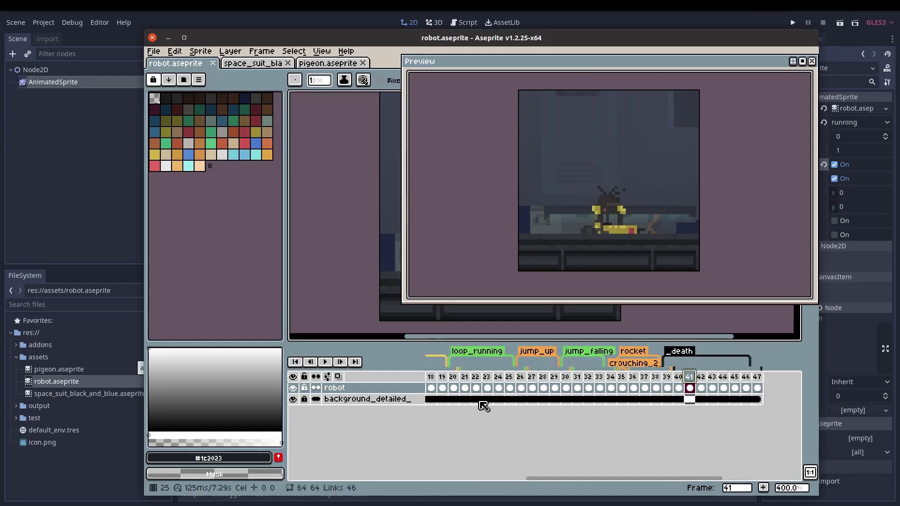
pyautogui.hscroll(-5, 483, 406)
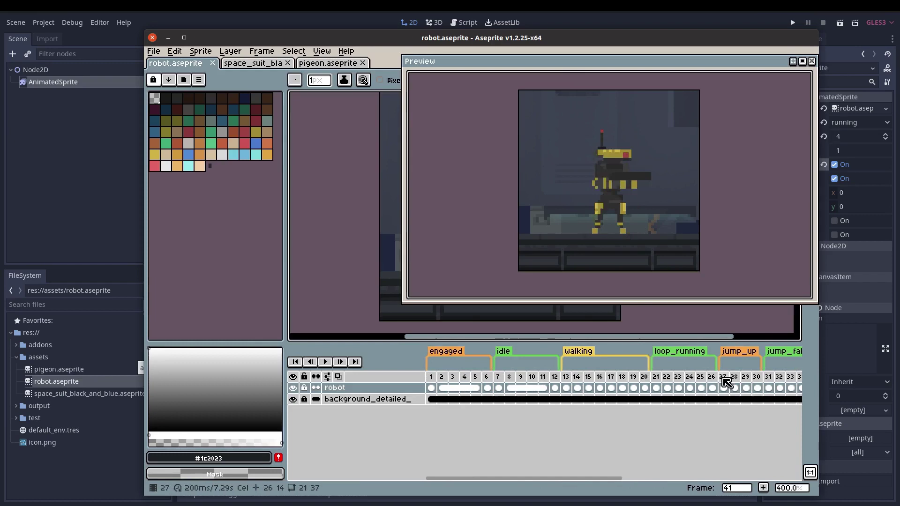
pyautogui.click(678, 376)
pyautogui.moveTo(634, 71); pyautogui.dragTo(887, 190)
# - Try a red-brown fill on the robot's yellow helmet, undo it, and quit Aseprite
pyautogui.click(233, 133)
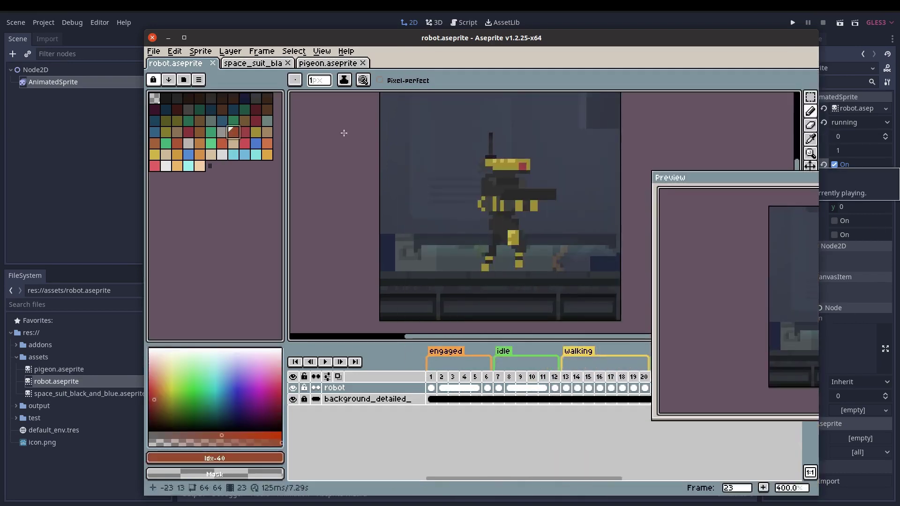
pyautogui.press('g')
pyautogui.click(507, 164)
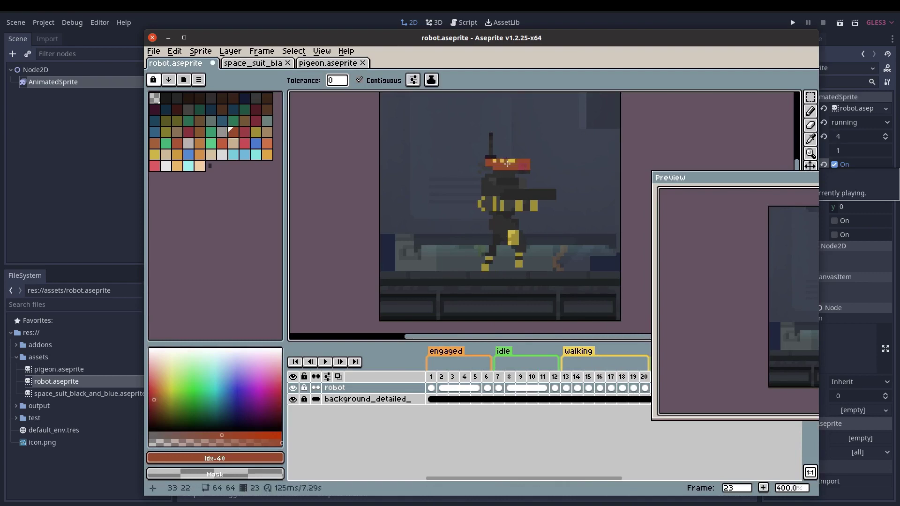
pyautogui.hotkey('ctrl', 'z')
pyautogui.hotkey('ctrl', 'q')
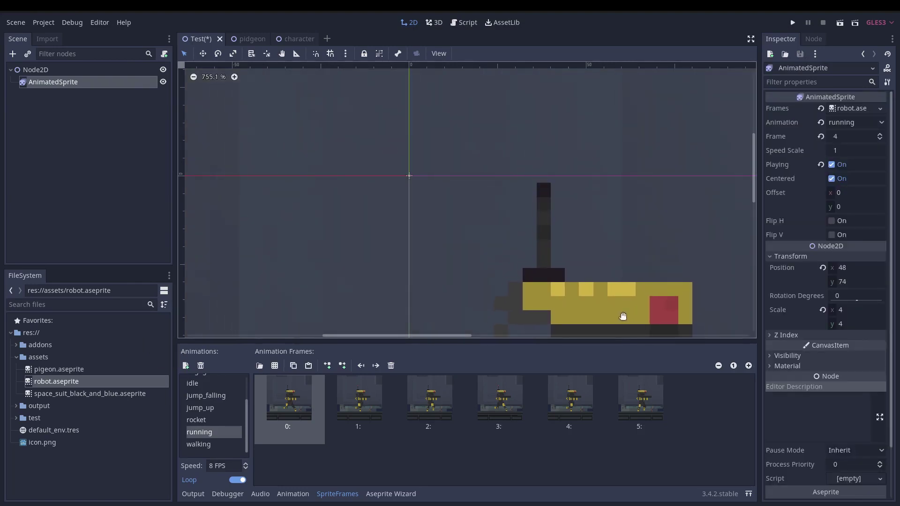
# - Play the Test scene to watch the robot run, then close the game window
pyautogui.click(840, 22)
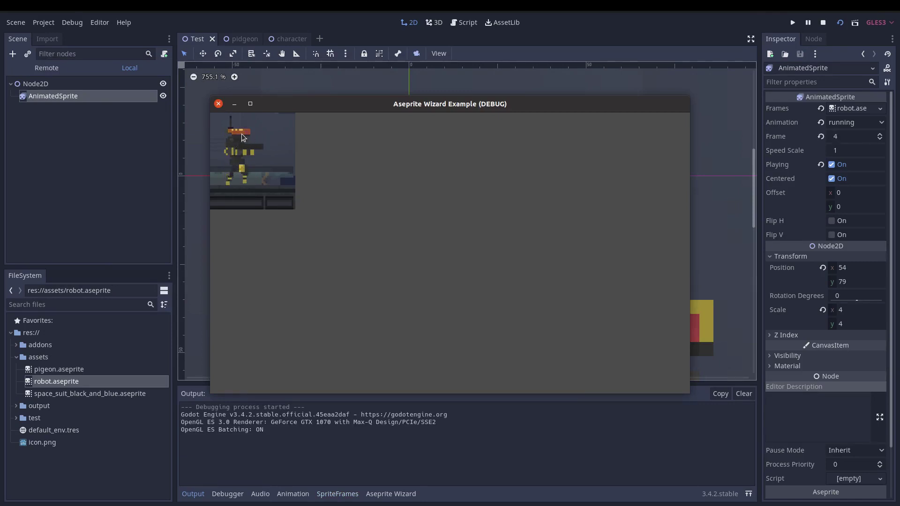
pyautogui.click(218, 104)
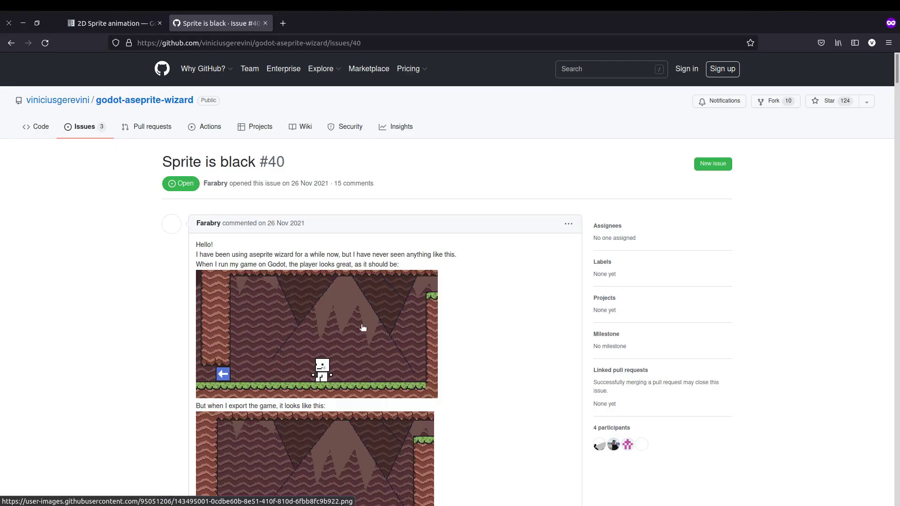
# - Read issue #40's comments and screenshots down to the fix about relocated .res/.png files
pyautogui.scroll(-5, 384, 363)
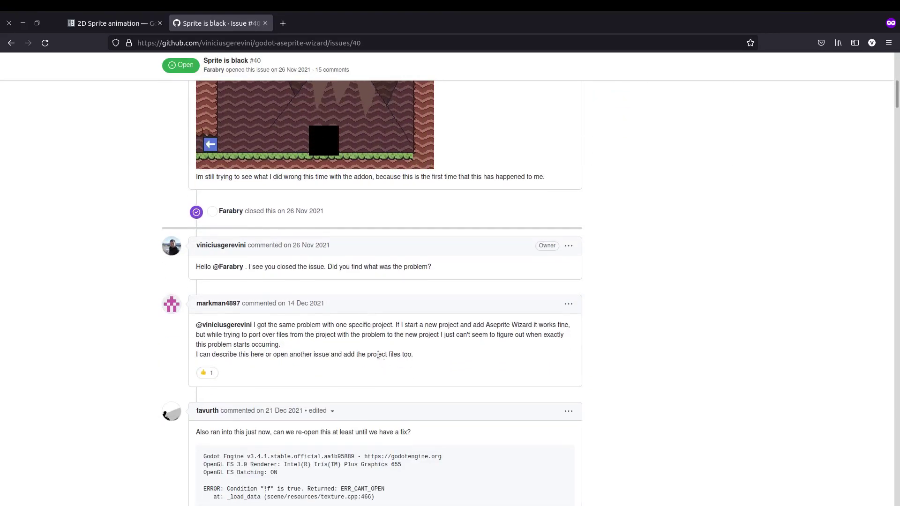
pyautogui.scroll(-10, 331, 263)
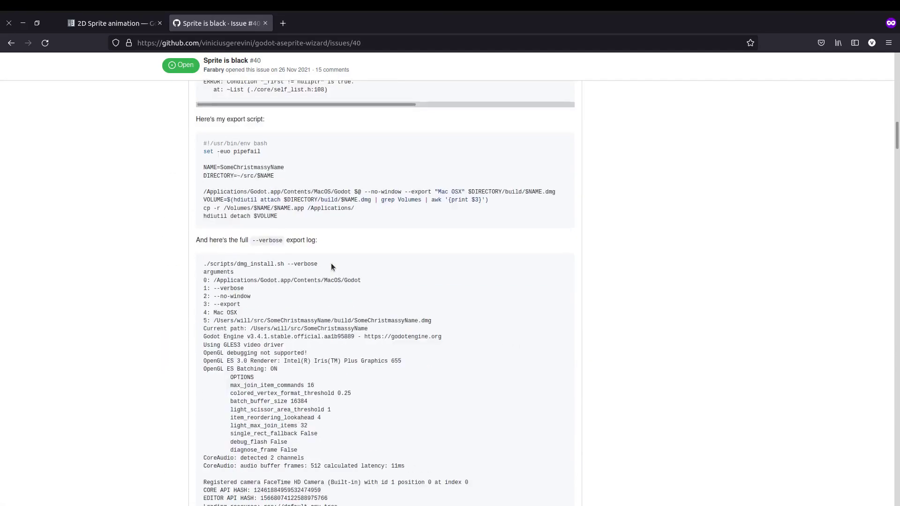
pyautogui.scroll(-20, 331, 267)
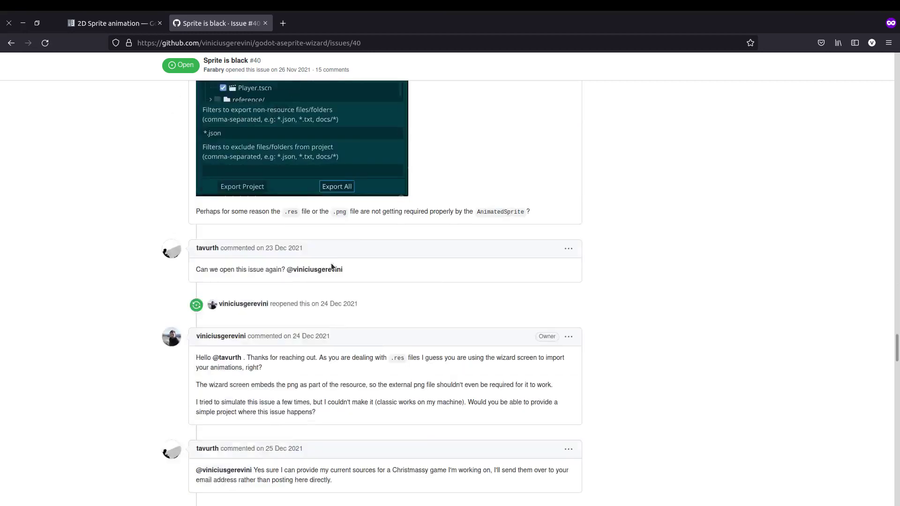
pyautogui.scroll(-18, 331, 267)
pyautogui.scroll(10, 332, 266)
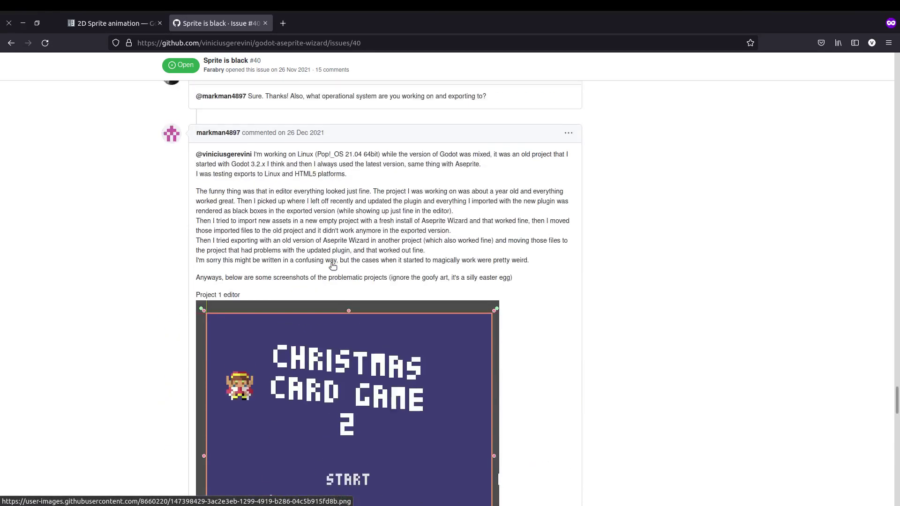
pyautogui.scroll(-13, 333, 266)
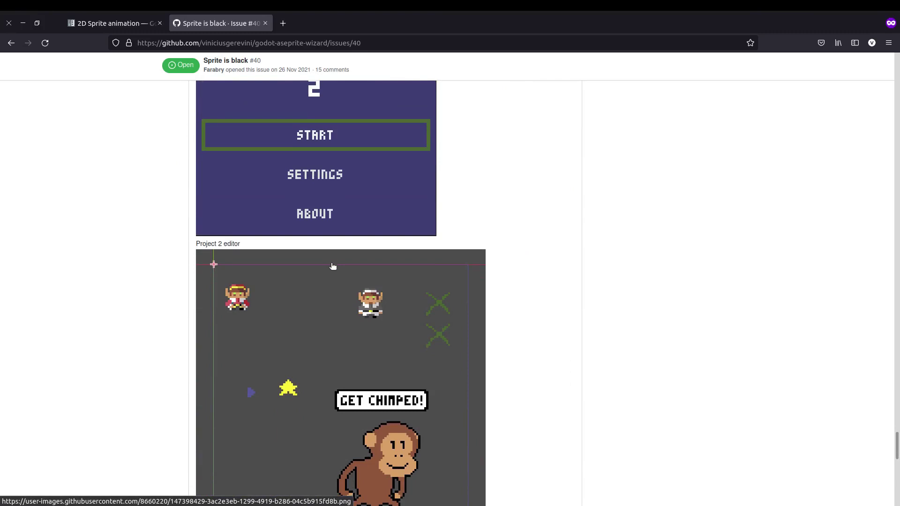
pyautogui.scroll(5, 332, 265)
pyautogui.scroll(-9, 332, 266)
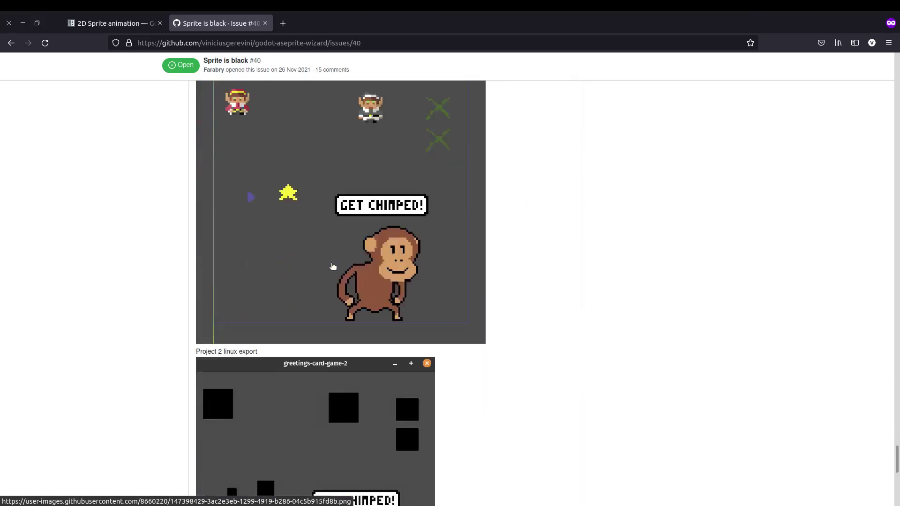
pyautogui.scroll(-3, 332, 266)
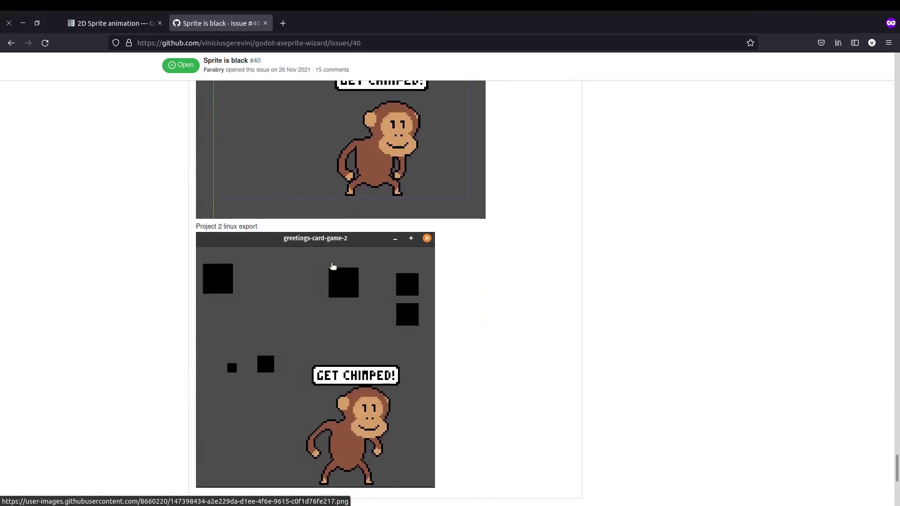
pyautogui.scroll(-3, 332, 266)
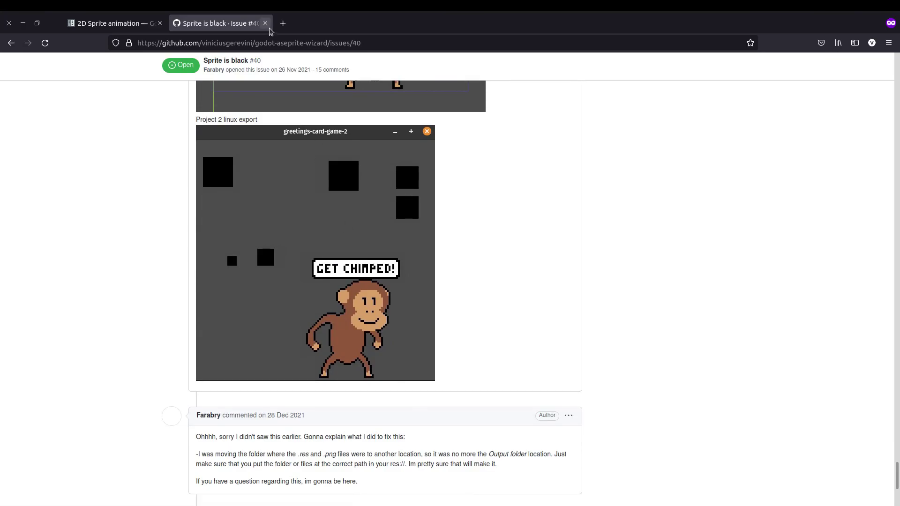